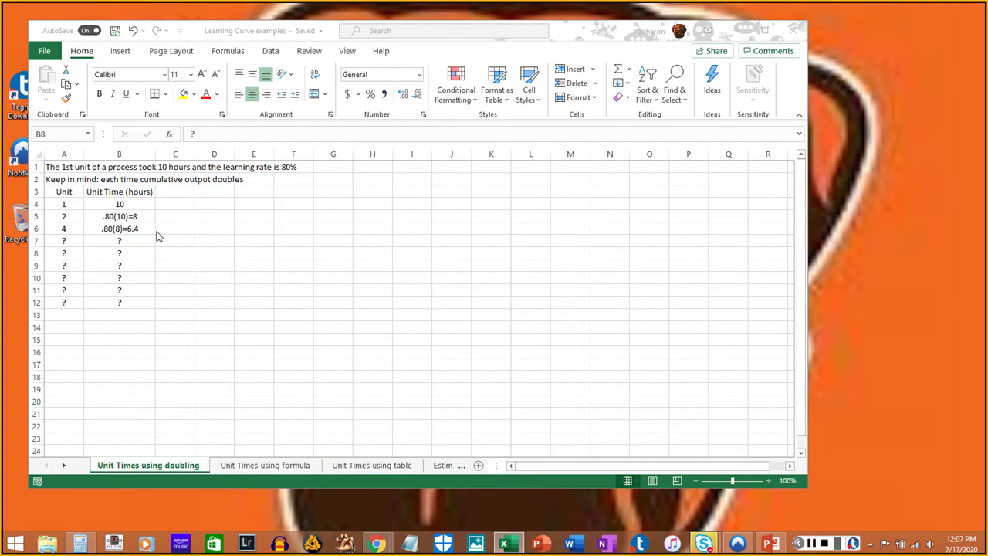
# Step: Review the doubling example's problem statement in A1:A2 and the unit-time calculations for units 1, 2 and 4
pyautogui.click(64, 169)
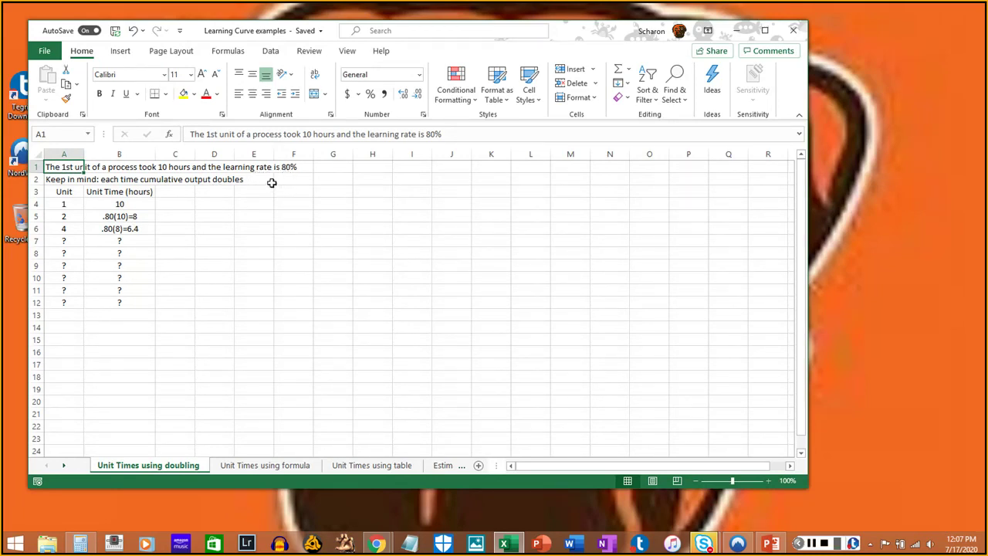
pyautogui.click(70, 180)
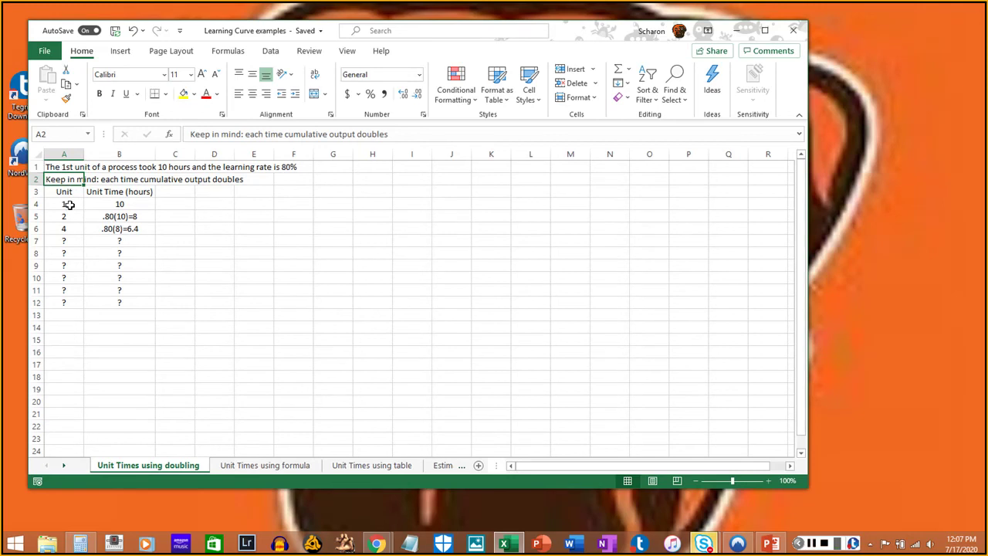
pyautogui.click(70, 205)
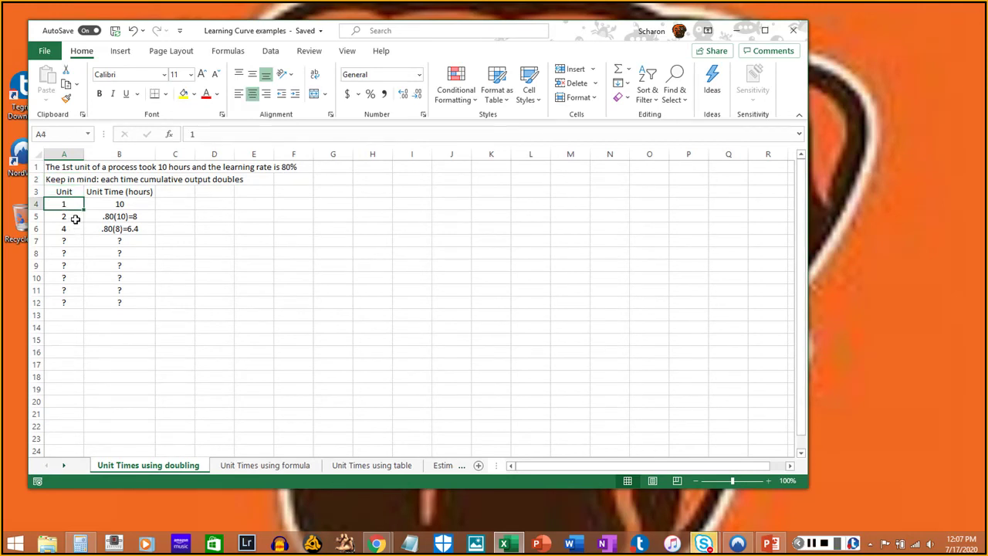
pyautogui.click(76, 218)
pyautogui.click(76, 228)
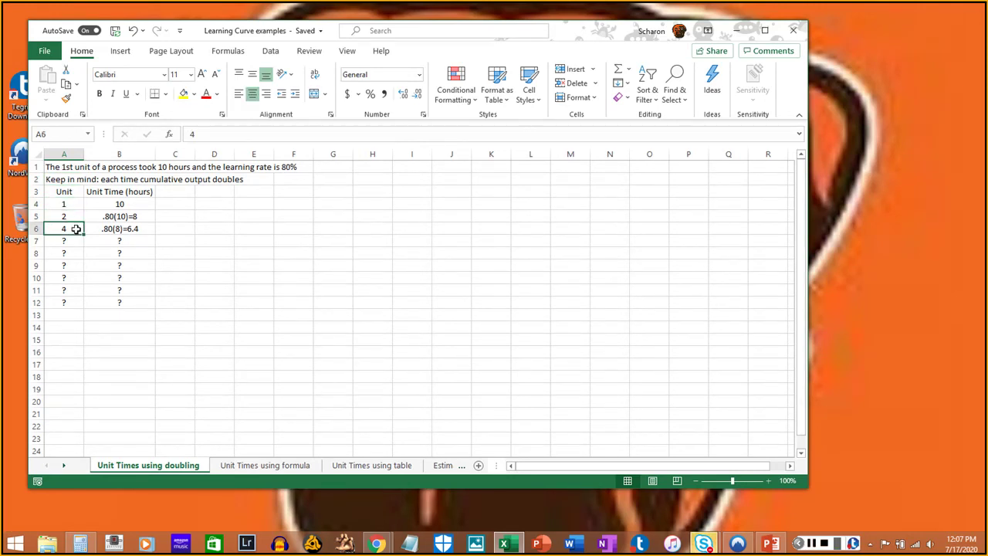
pyautogui.click(131, 202)
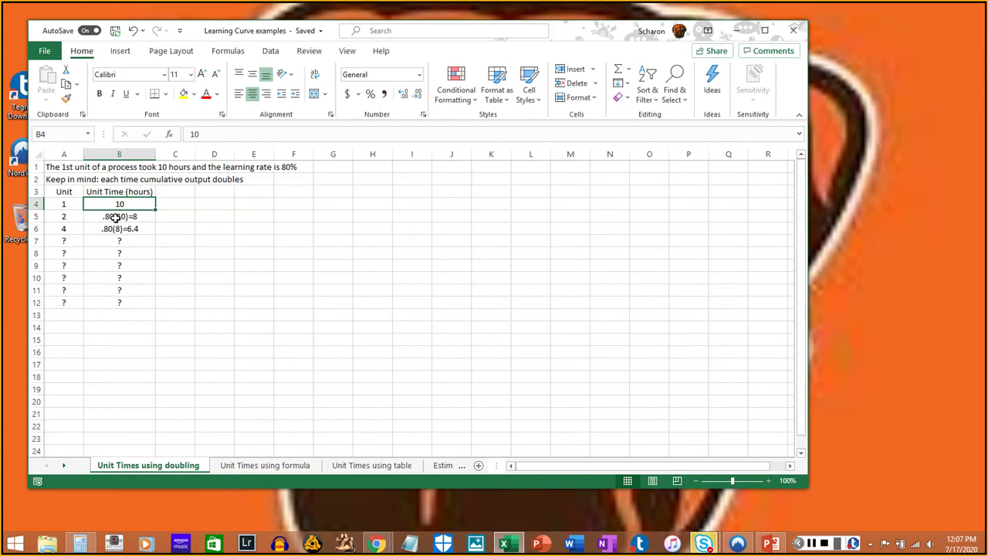
pyautogui.click(114, 216)
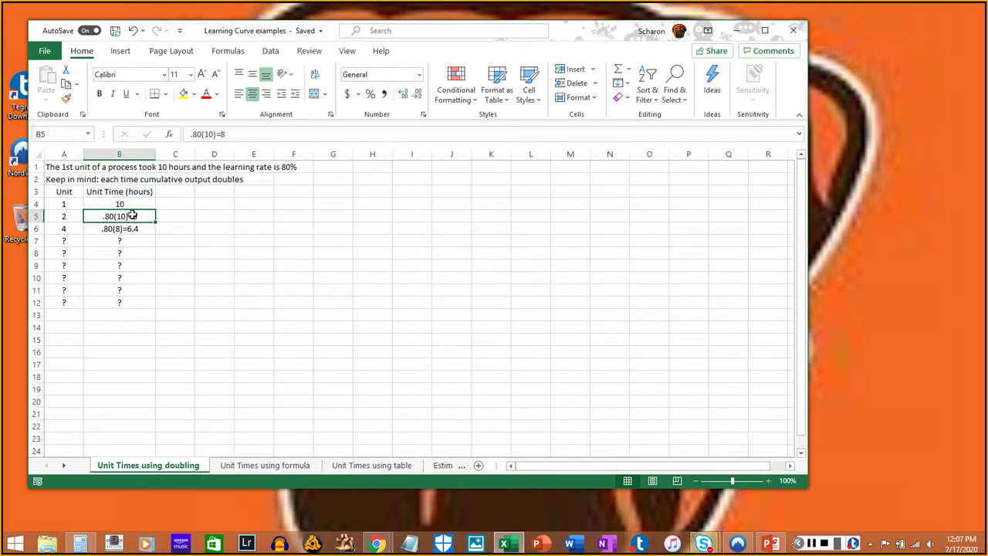
pyautogui.click(77, 229)
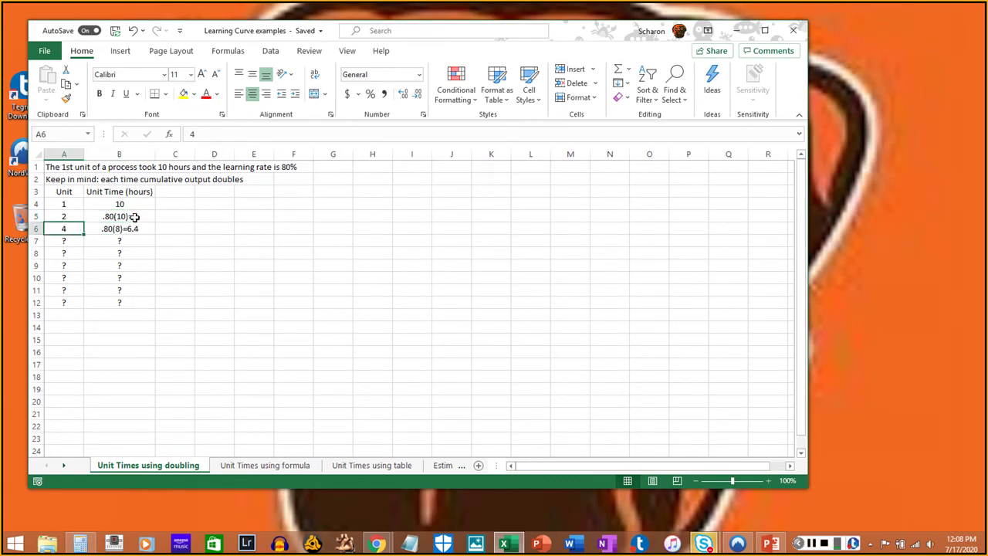
pyautogui.click(135, 229)
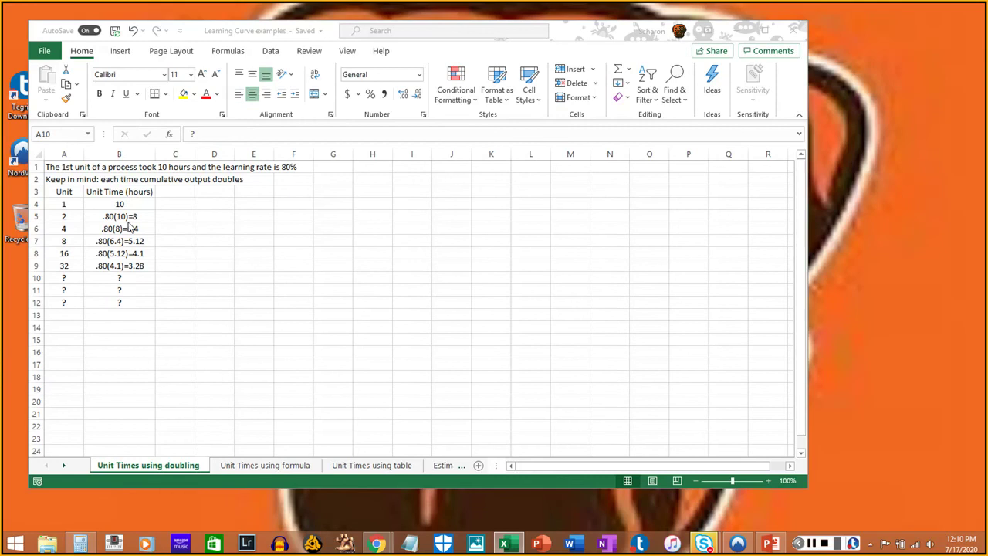
# Step: Review the doubling example from unit 4 to unit 32, following each unit-time calculation in column B
pyautogui.click(66, 228)
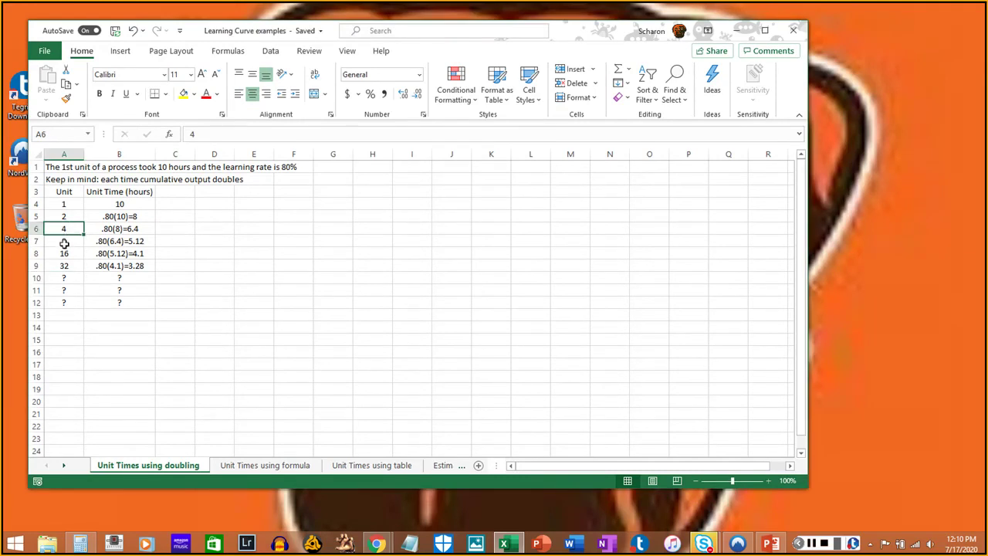
pyautogui.click(64, 243)
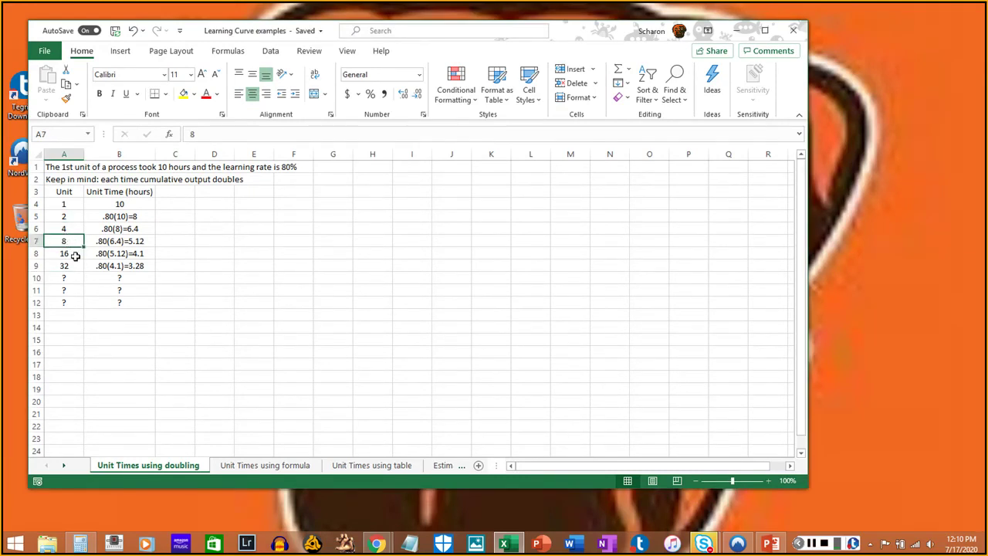
pyautogui.click(140, 206)
pyautogui.moveTo(140, 206); pyautogui.dragTo(149, 272)
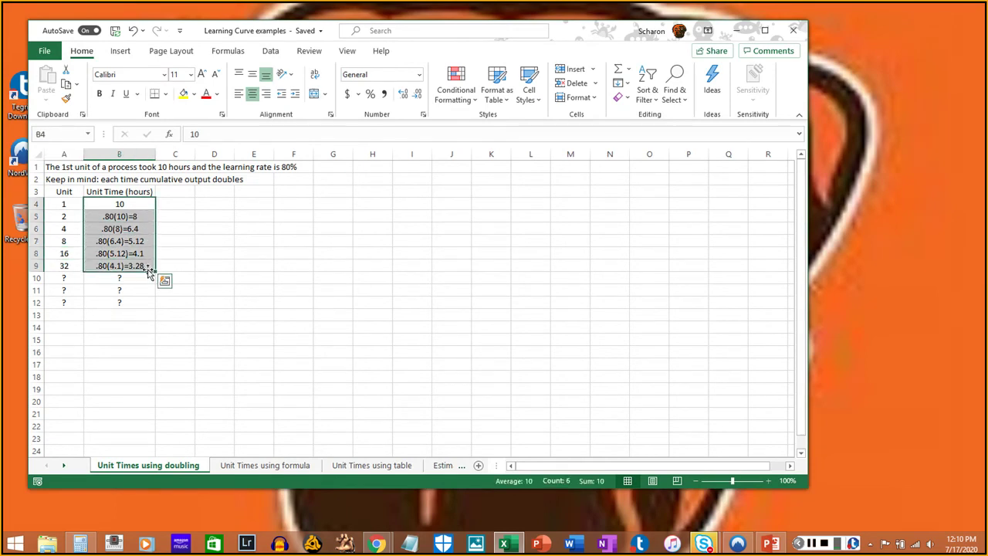
pyautogui.click(138, 242)
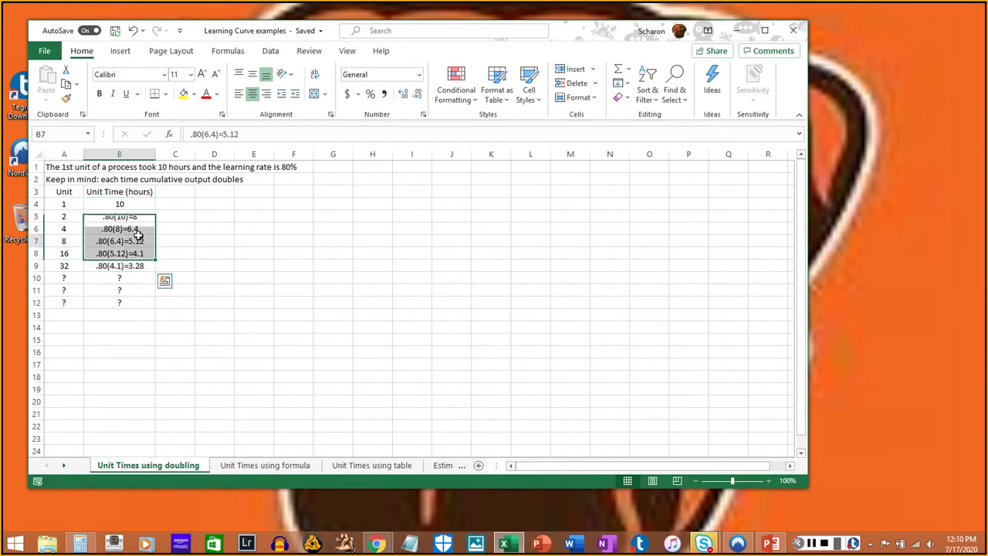
pyautogui.click(137, 256)
pyautogui.click(124, 242)
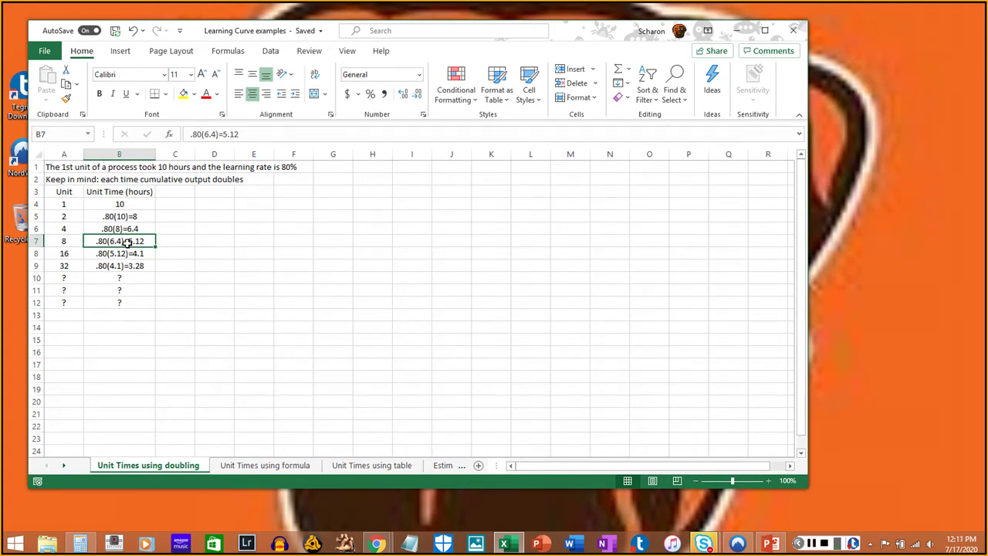
pyautogui.click(141, 254)
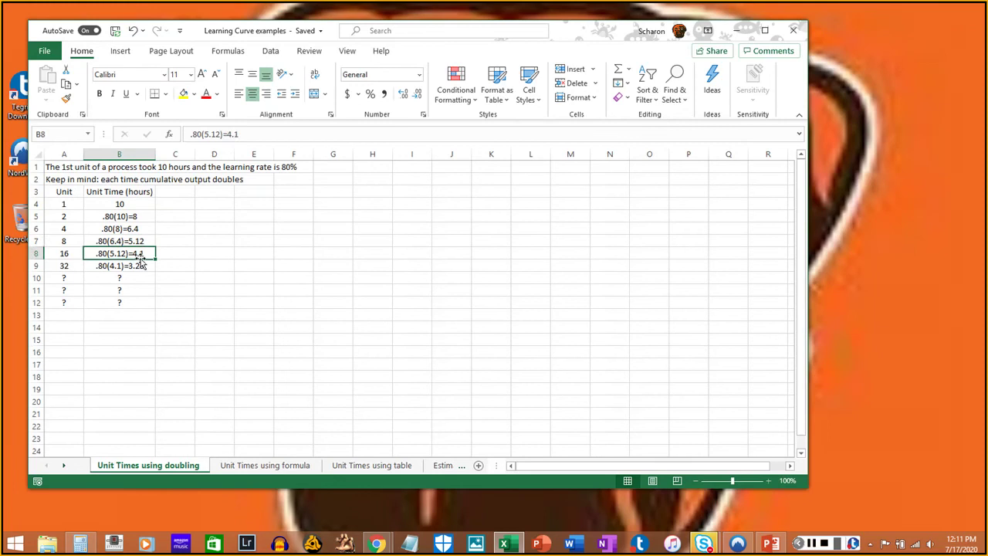
pyautogui.click(140, 266)
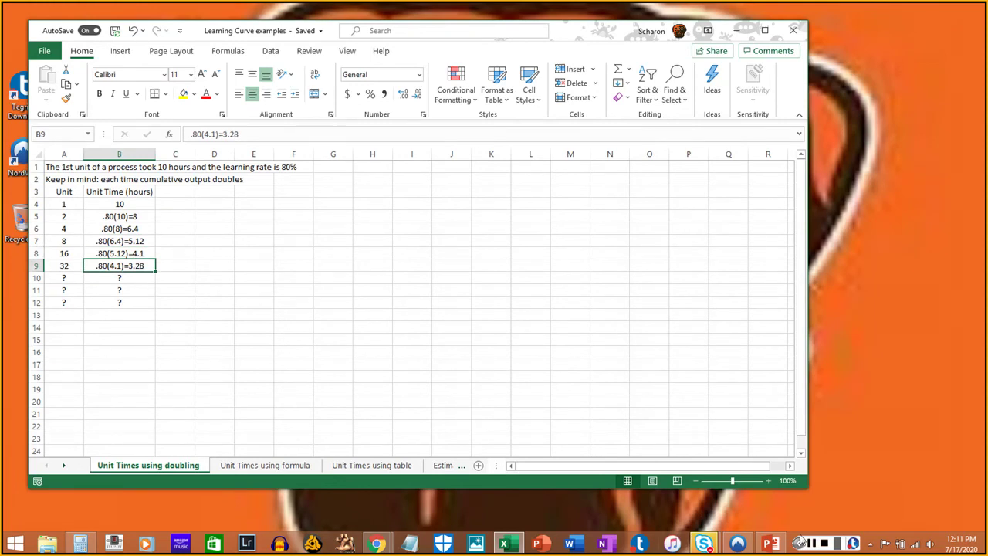
pyautogui.click(813, 544)
pyautogui.click(813, 543)
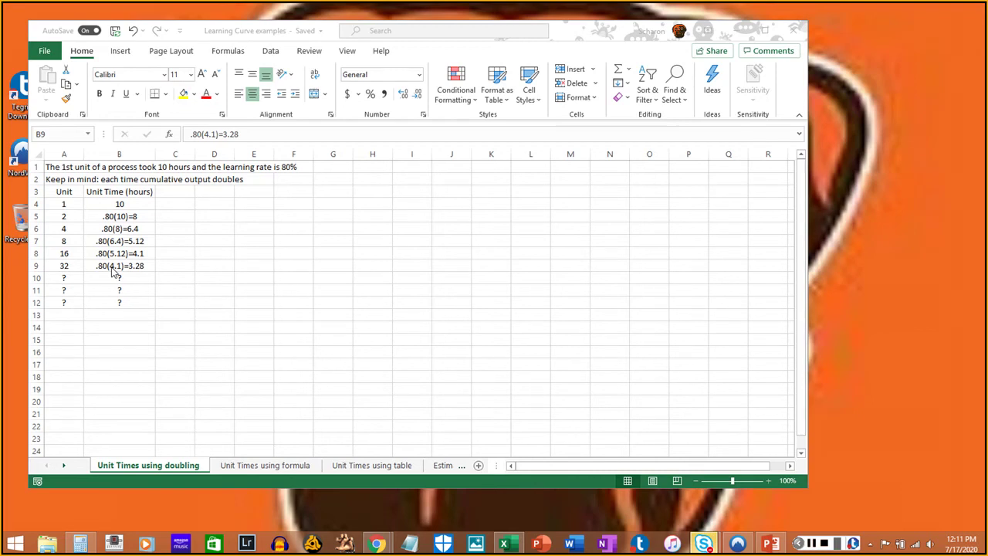
# Step: Open the Unit Times using formula sheet and select the T(n)=T(1)(n^b) formula in cell A1
pyautogui.click(276, 468)
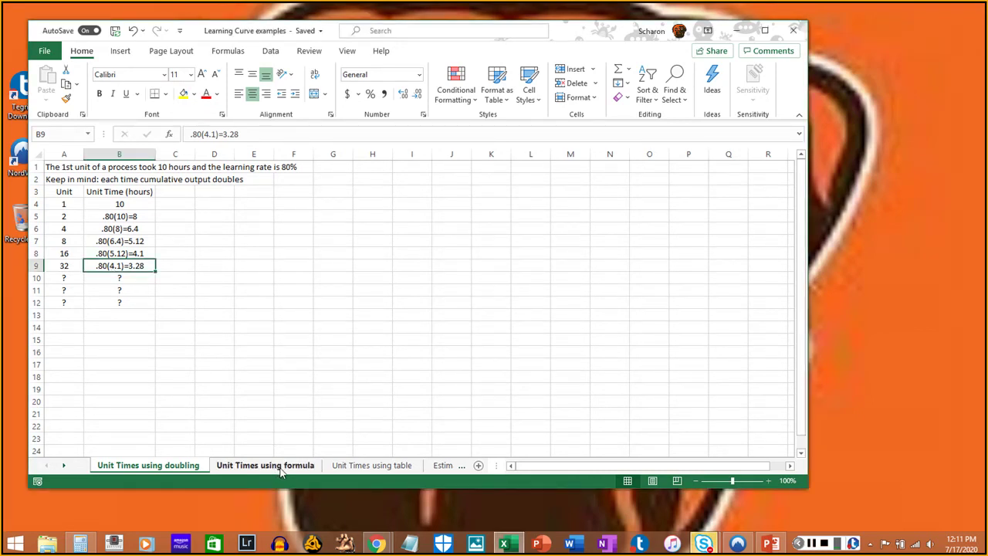
pyautogui.click(280, 467)
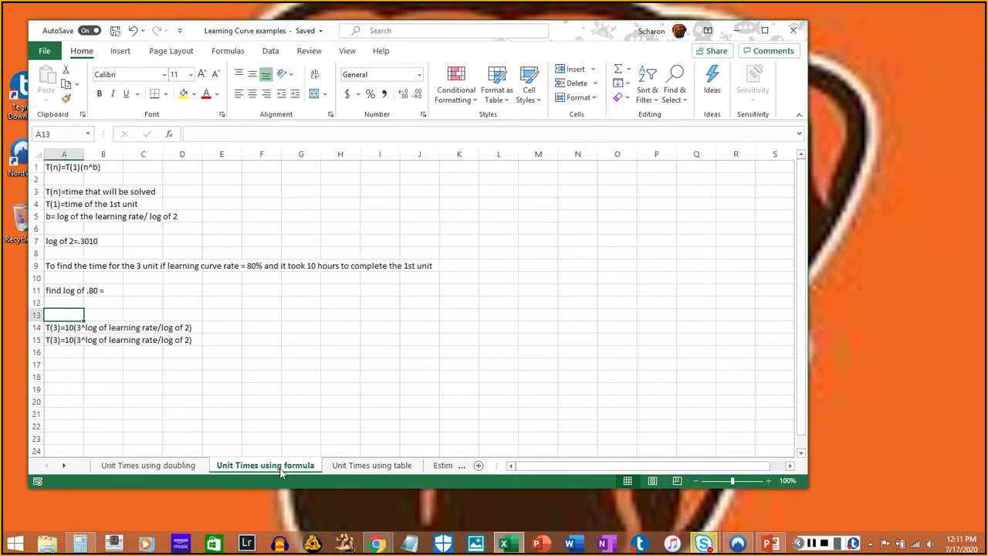
pyautogui.click(193, 467)
pyautogui.click(256, 469)
pyautogui.click(62, 169)
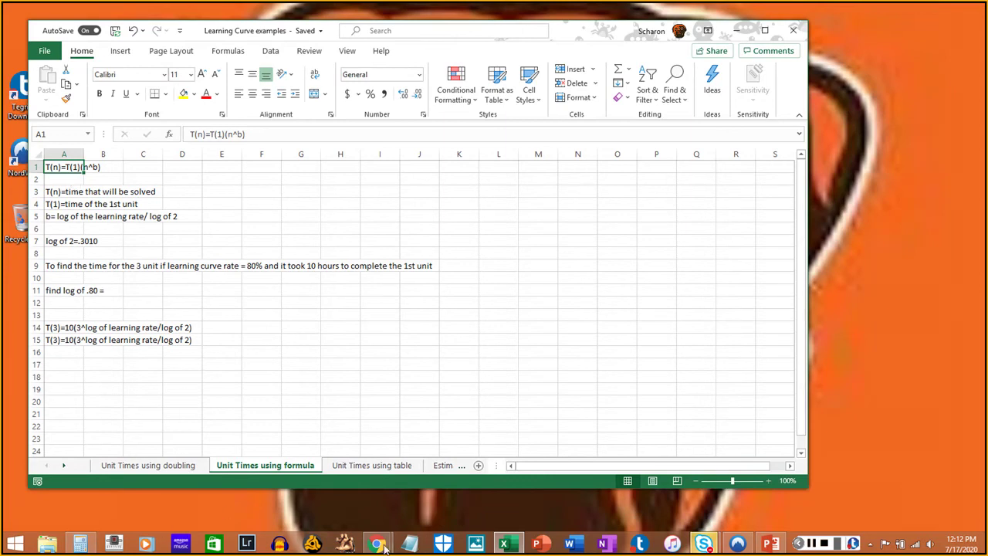
# Step: Switch to PowerPoint, show the Unit Times: Formula Approach slide and move the presentation window clear of the worksheet
pyautogui.click(770, 544)
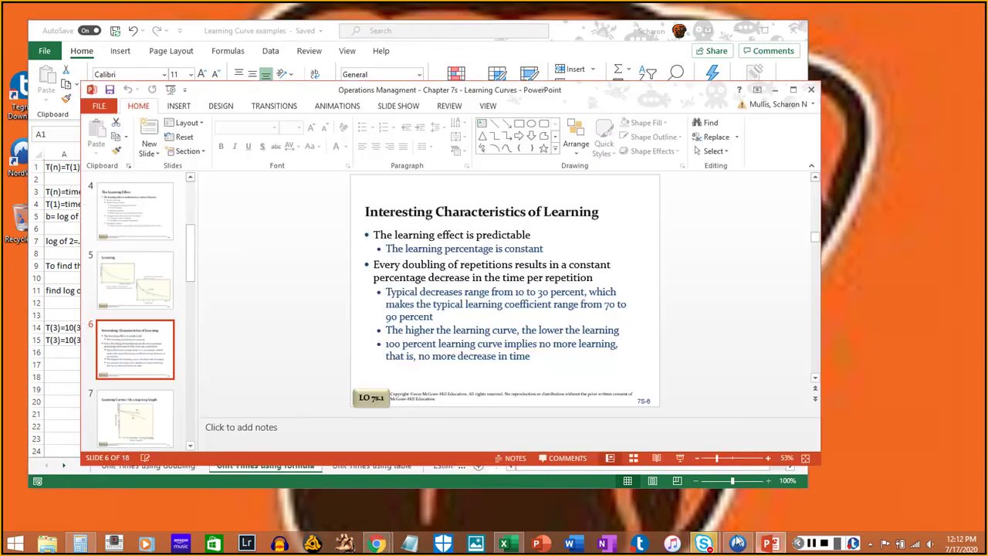
pyautogui.scroll(-3, 127, 432)
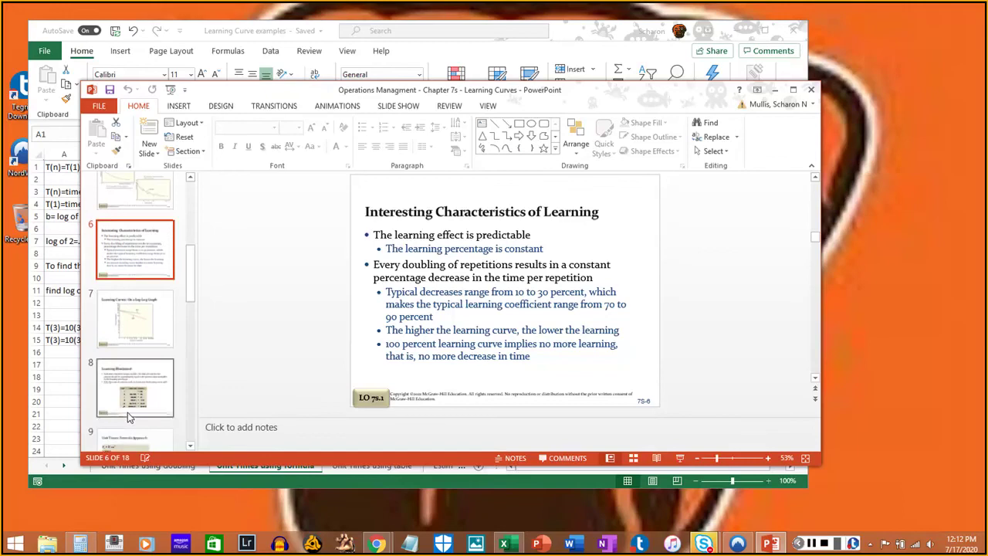
pyautogui.click(127, 442)
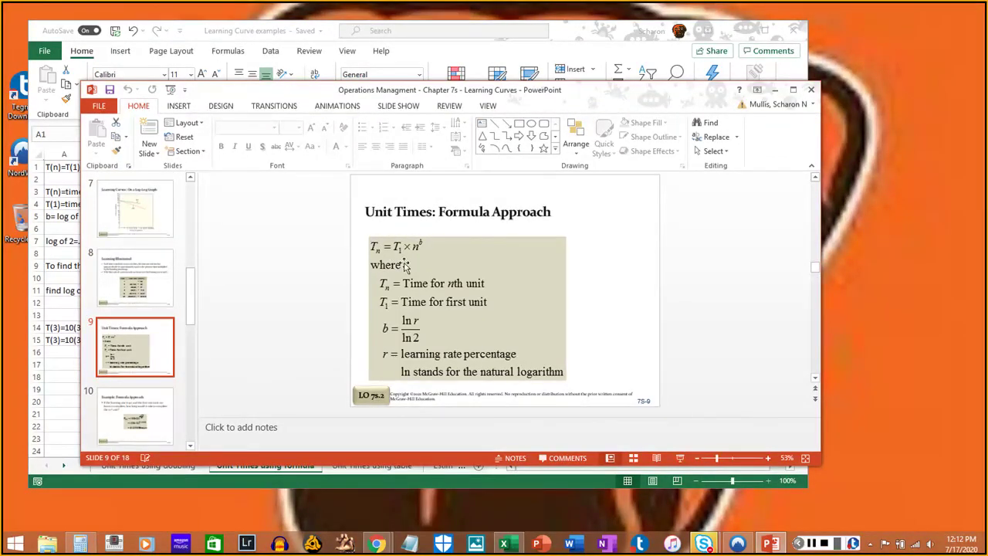
pyautogui.moveTo(513, 96); pyautogui.dragTo(645, 133)
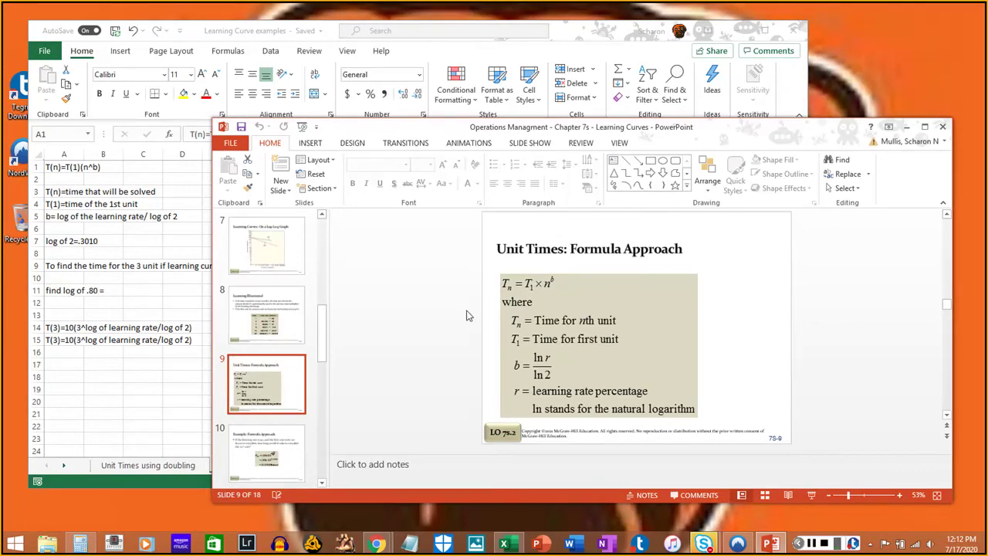
pyautogui.click(118, 327)
pyautogui.click(904, 186)
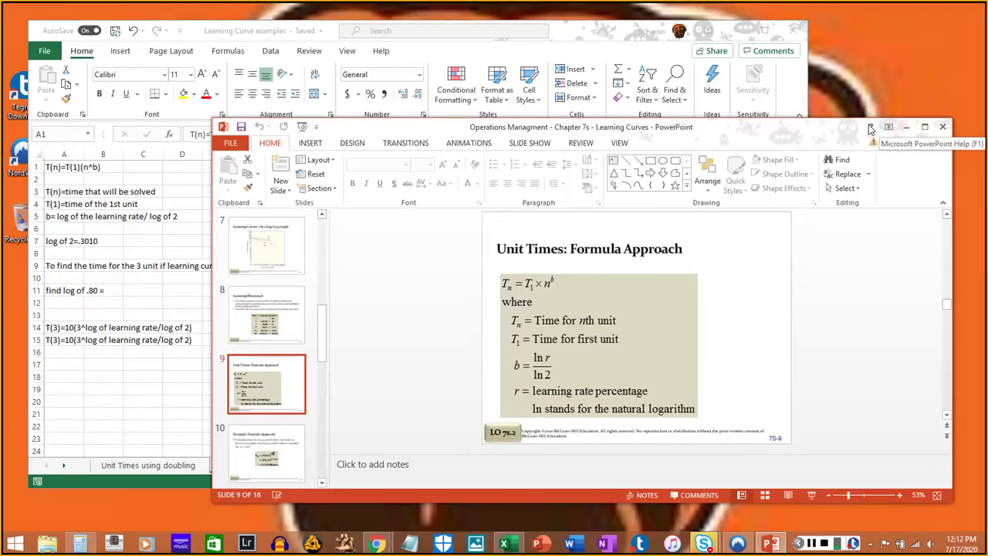
pyautogui.moveTo(819, 129); pyautogui.dragTo(672, 364)
# Step: Return to Excel and examine the formula's term definitions, the log of 2, the third-unit example and the log of .80 entry
pyautogui.click(71, 166)
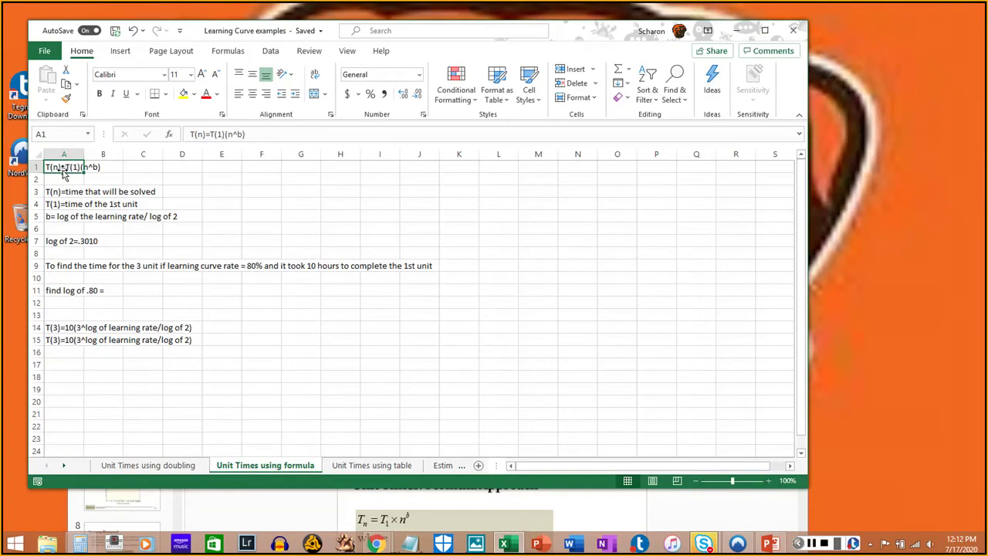
pyautogui.click(65, 193)
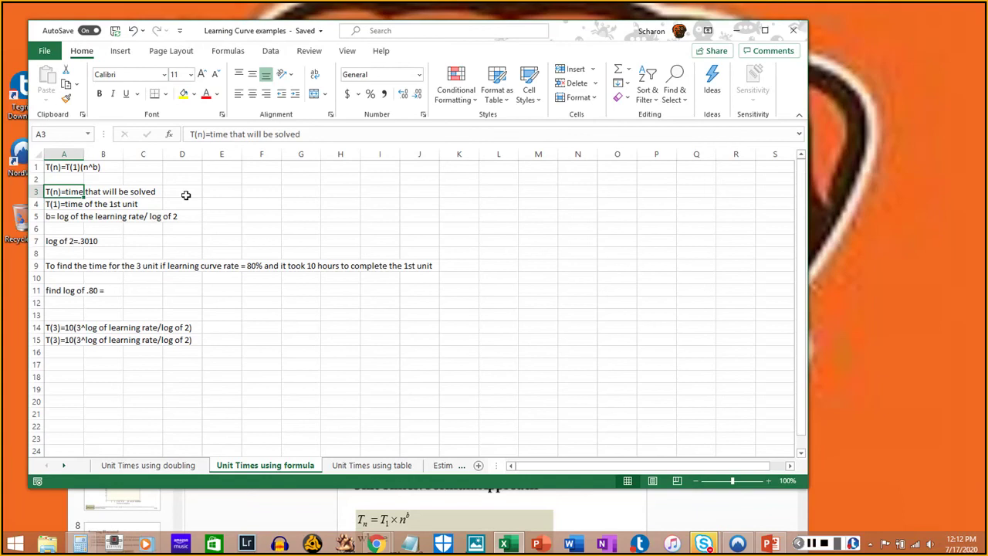
pyautogui.click(58, 207)
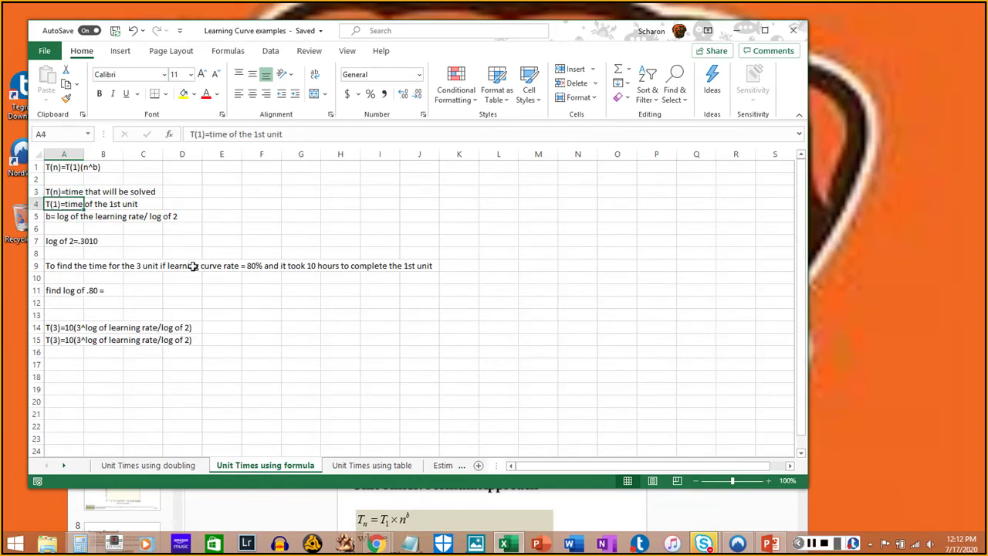
pyautogui.click(53, 217)
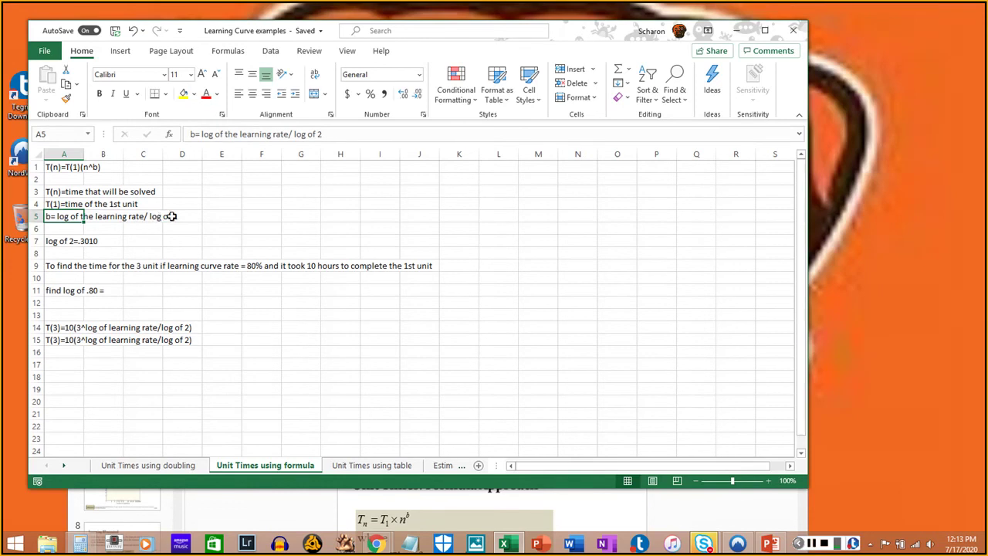
pyautogui.click(64, 241)
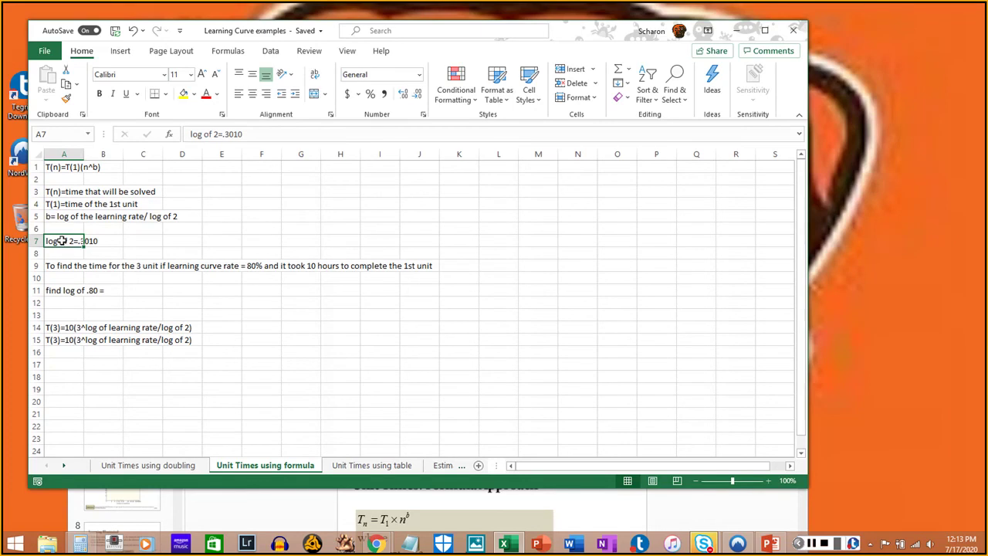
pyautogui.click(61, 266)
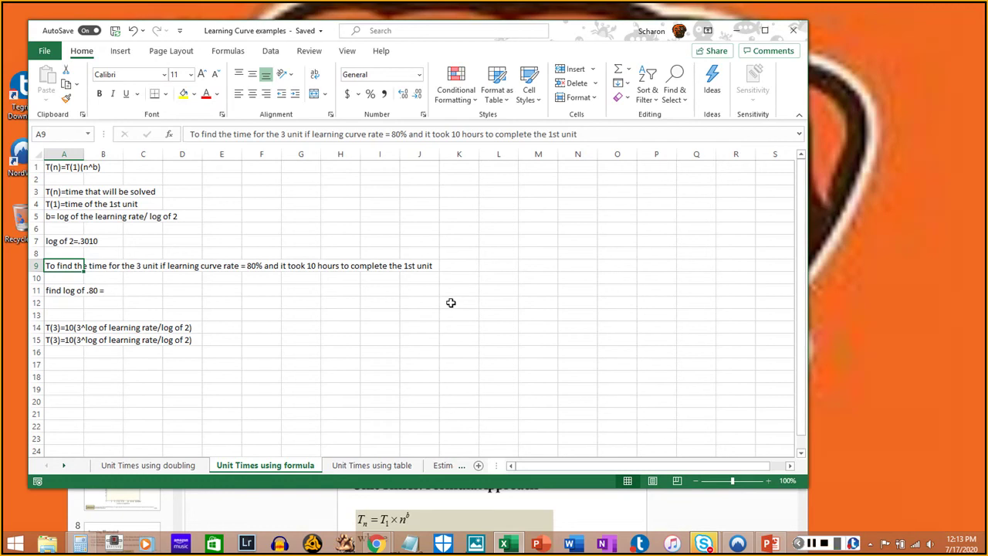
pyautogui.click(57, 291)
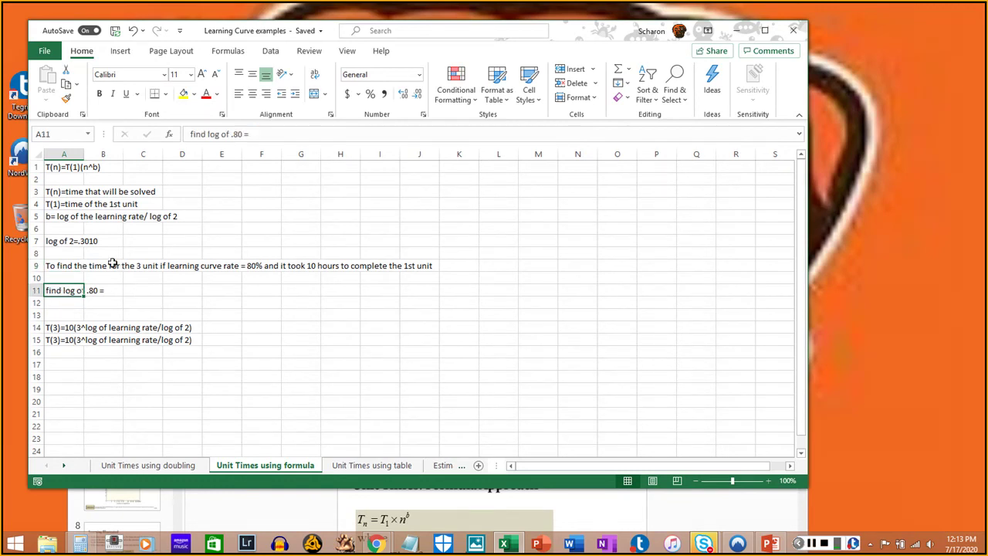
pyautogui.click(56, 242)
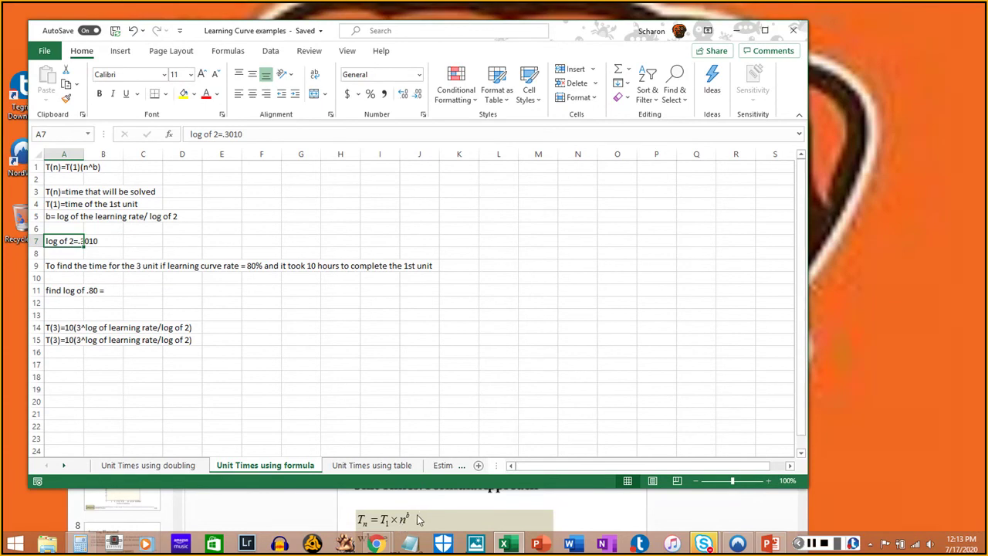
pyautogui.click(78, 295)
pyautogui.click(61, 243)
pyautogui.click(124, 242)
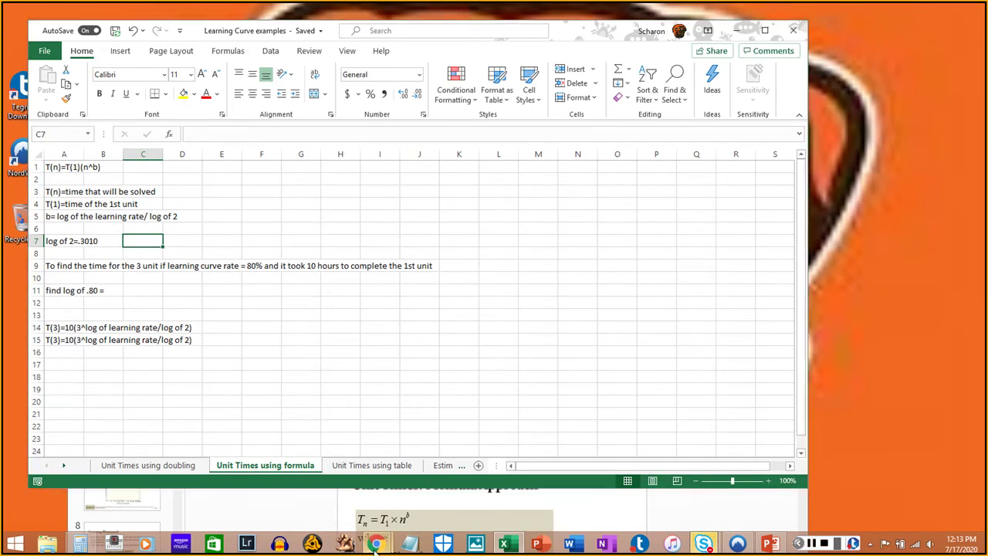
# Step: Switch to Chrome and open the DuckDuckGo calculator page for log .80
pyautogui.moveTo(375, 544)
pyautogui.click(332, 503)
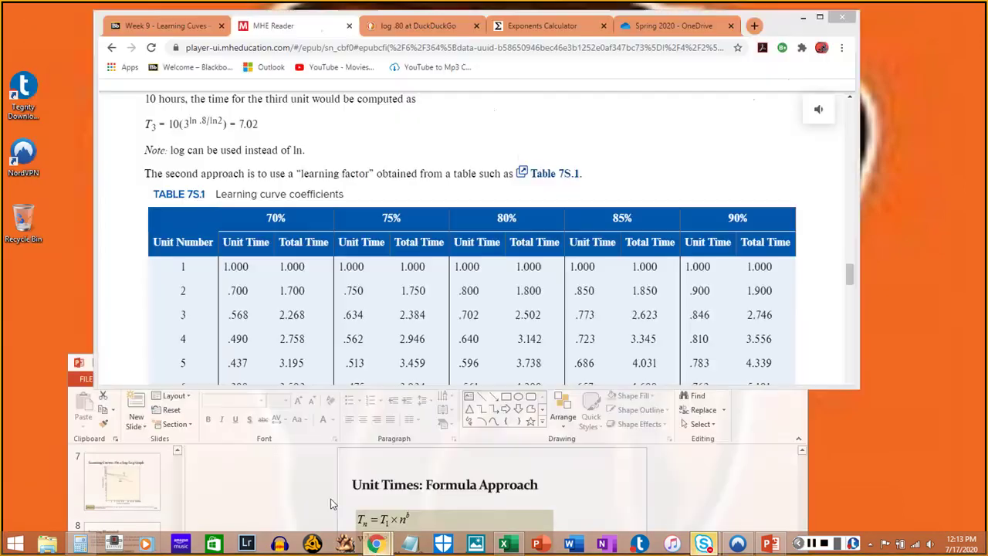
pyautogui.click(423, 25)
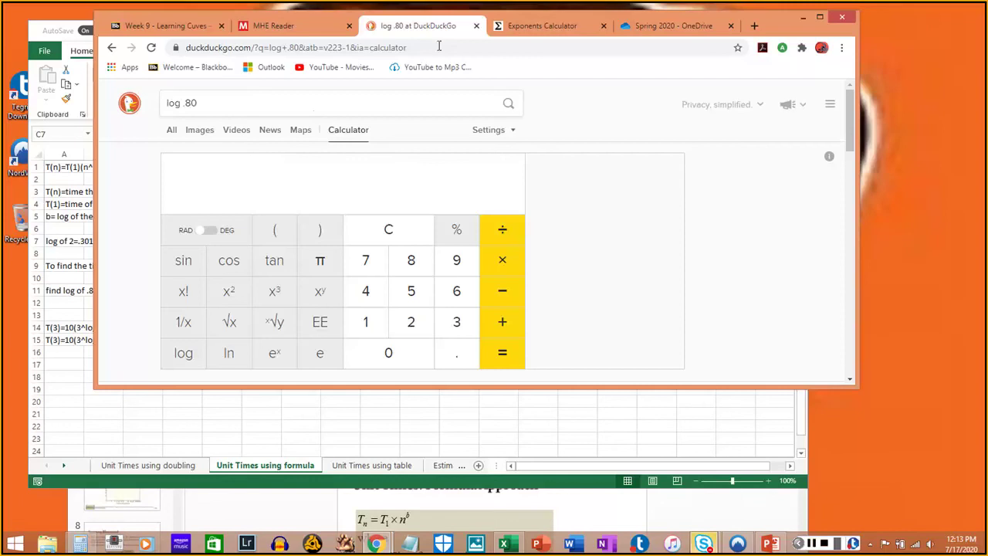
# Step: Calculate log(.8) in the DuckDuckGo calculator and move the browser window clear of the worksheet text
pyautogui.moveTo(782, 24); pyautogui.dragTo(850, 55)
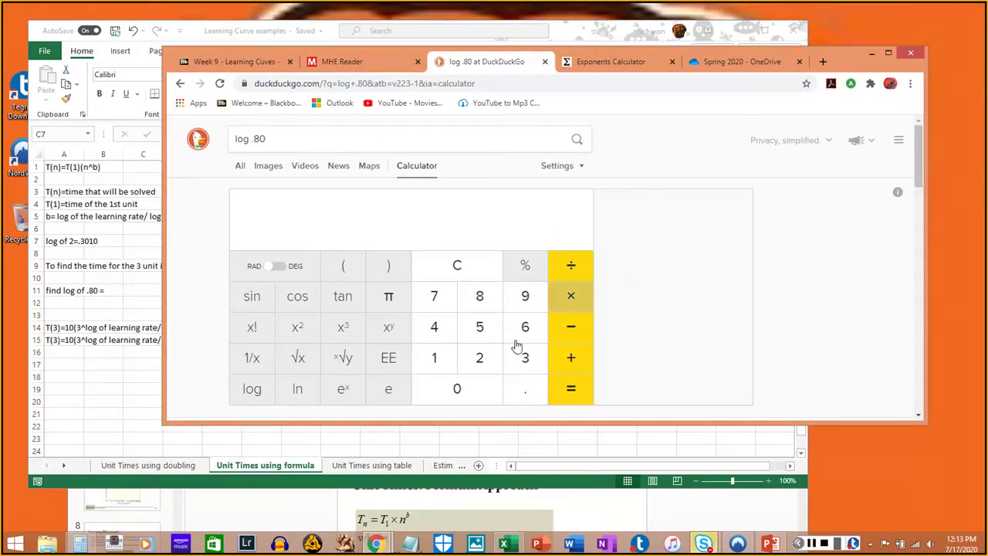
pyautogui.click(254, 394)
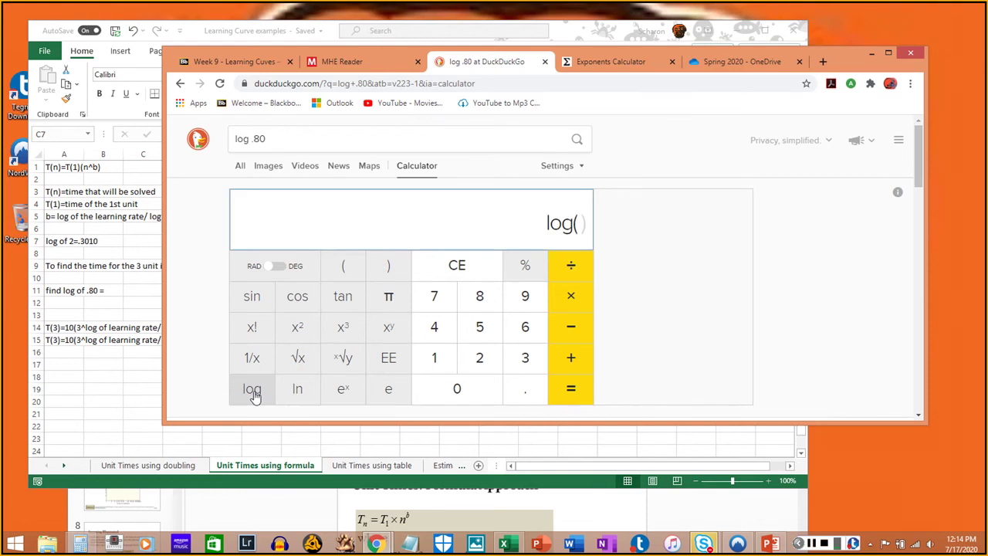
pyautogui.click(526, 389)
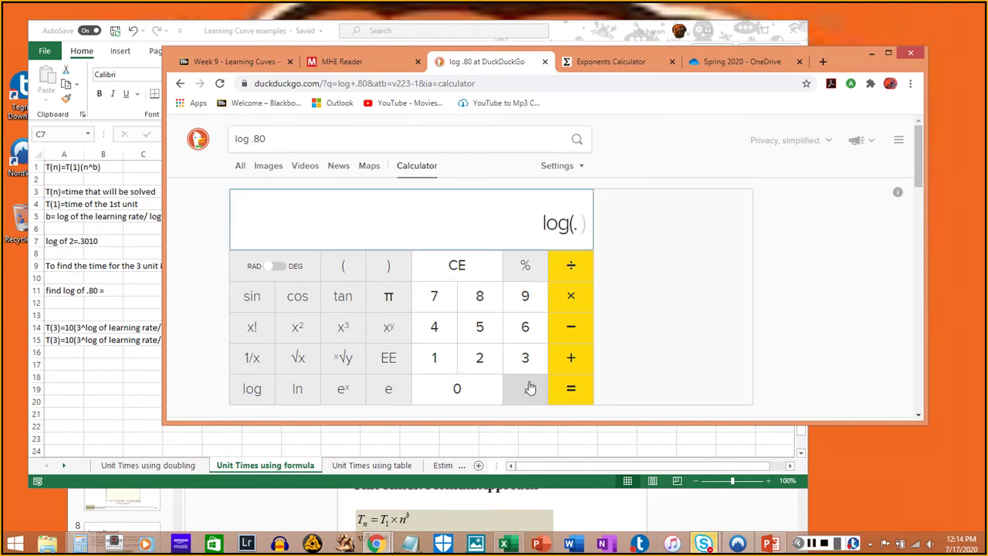
pyautogui.click(479, 294)
pyautogui.click(571, 388)
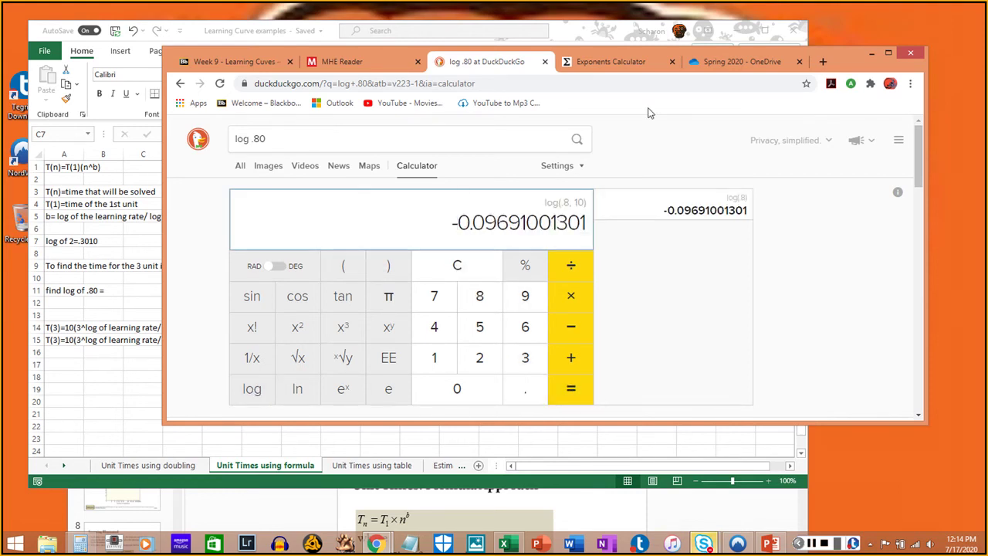
pyautogui.moveTo(859, 54); pyautogui.dragTo(909, 125)
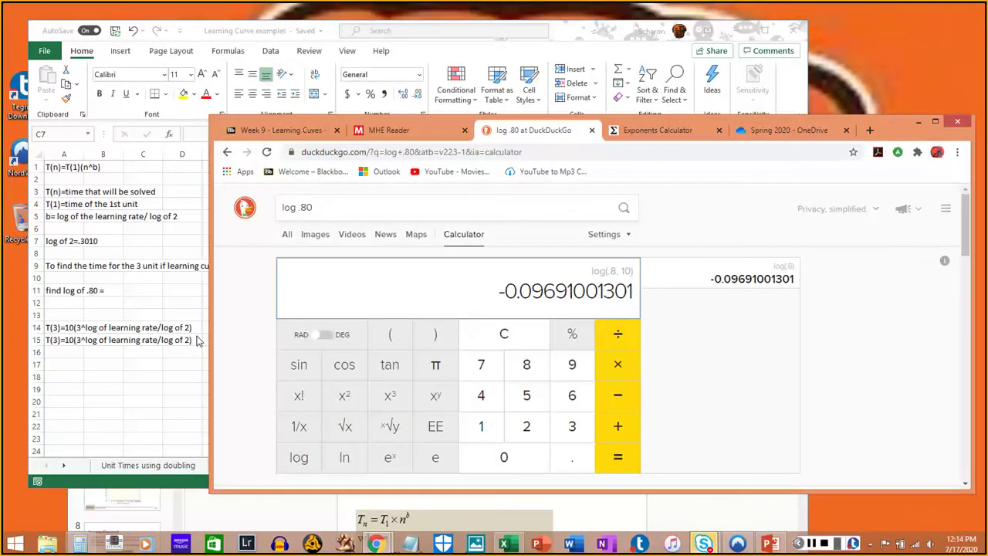
# Step: Return to Excel and append -.0969 to the "find log of .80 =" entry in cell A11
pyautogui.click(103, 292)
pyautogui.click(49, 292)
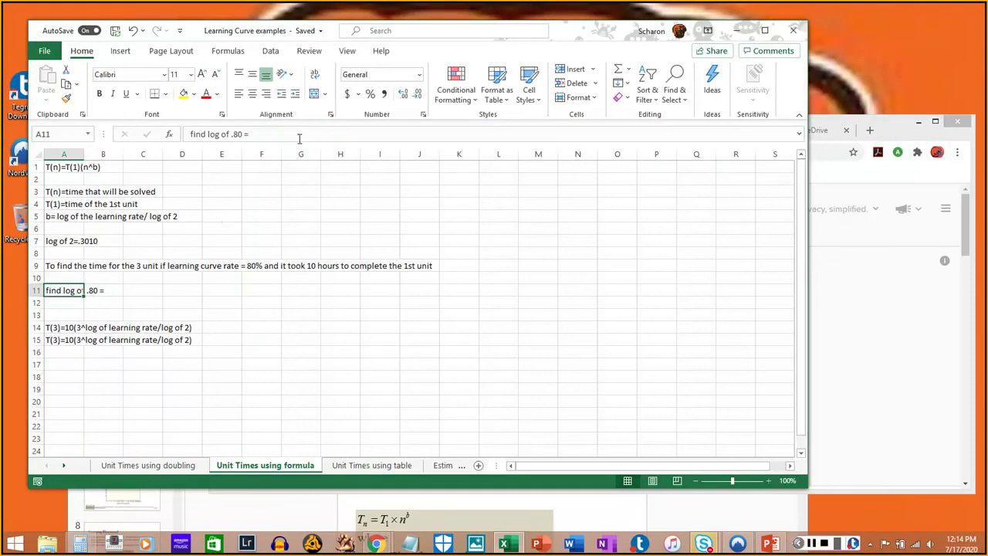
pyautogui.click(300, 135)
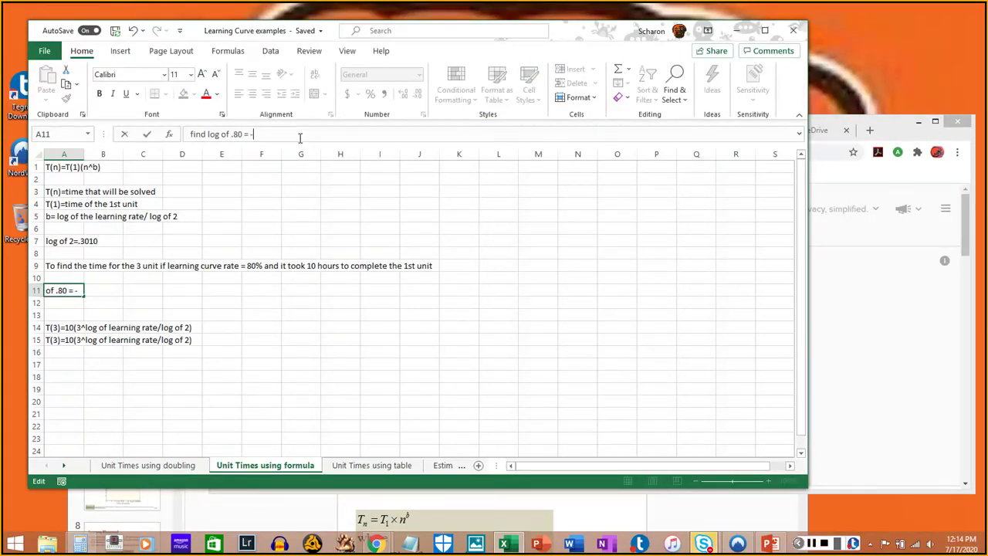
pyautogui.write('-.0969')
pyautogui.press('Return')
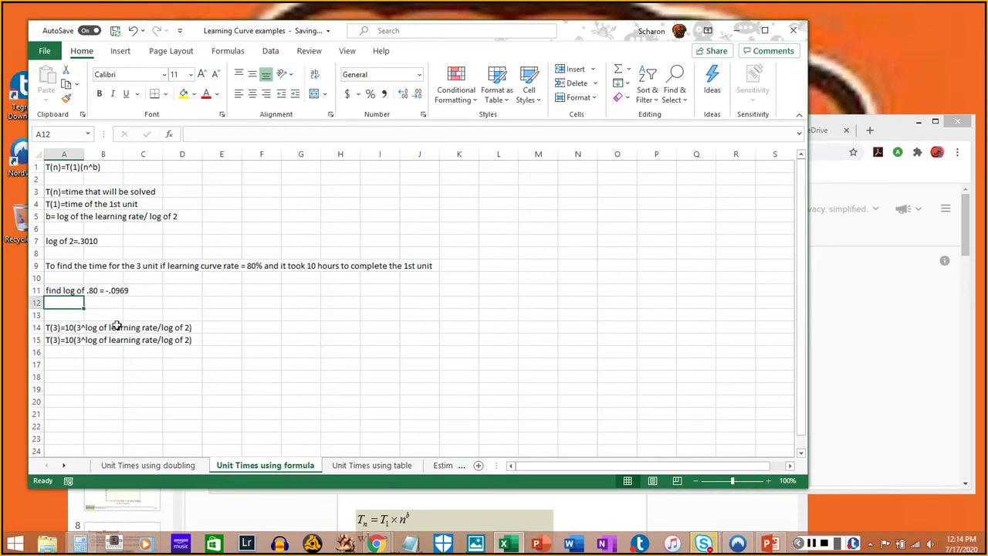
# Step: Select the T(3) formula in cell A14, and enter -.0969/.3010 in cell I12
pyautogui.click(58, 328)
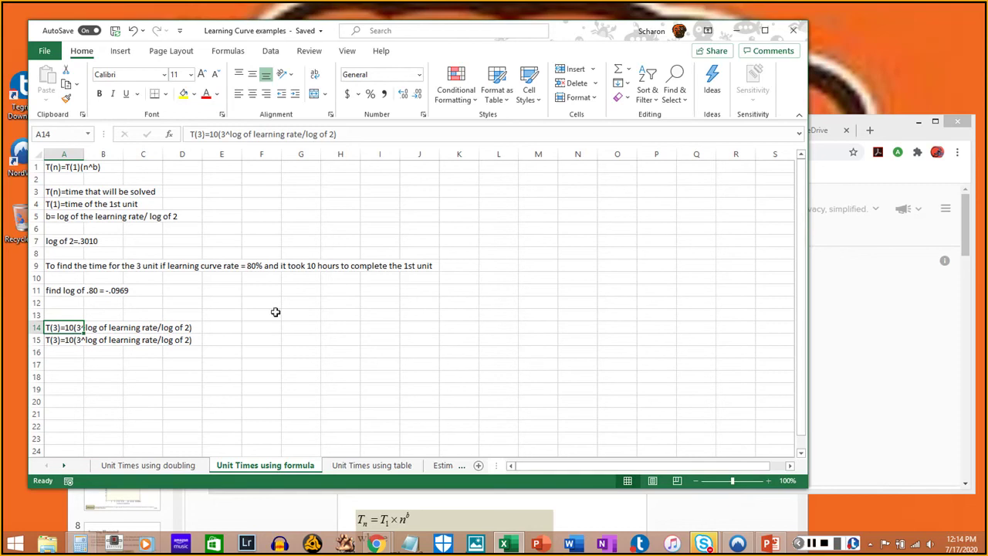
pyautogui.click(364, 303)
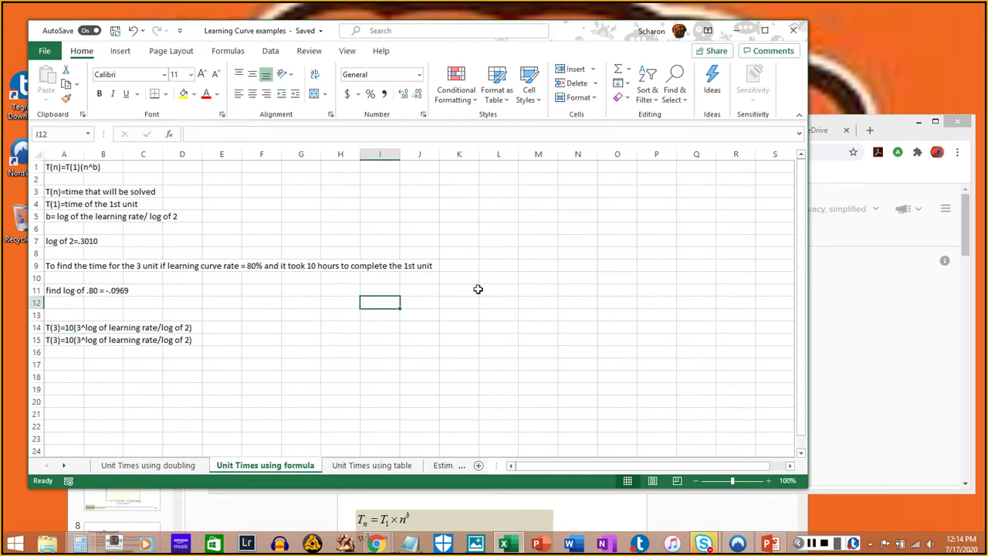
pyautogui.write('-.0969/.3010')
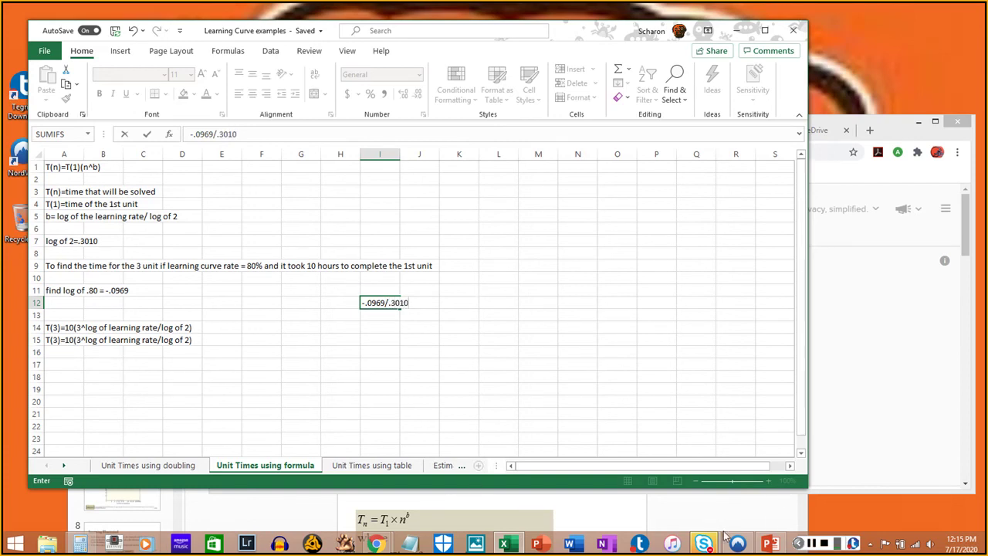
# Step: Open the Windows Calculator and enter -0.0969 as the first number
pyautogui.click(80, 543)
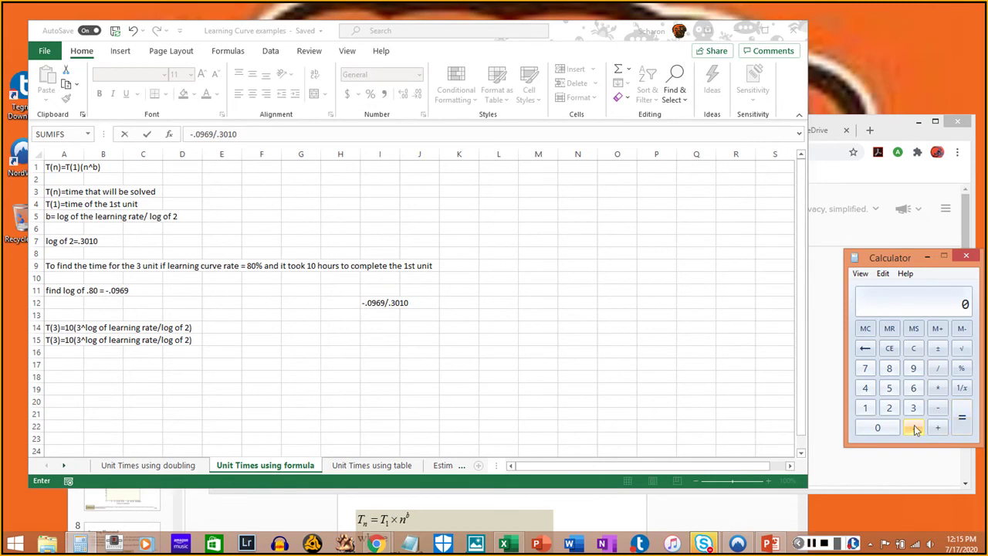
pyautogui.click(937, 408)
pyautogui.click(913, 348)
pyautogui.click(913, 428)
pyautogui.click(877, 427)
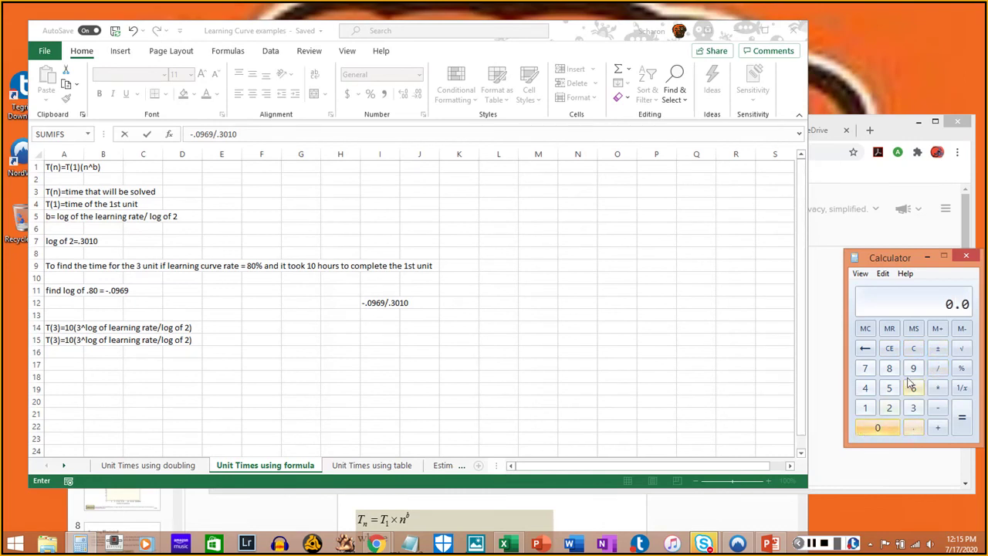
pyautogui.click(913, 368)
pyautogui.click(912, 387)
pyautogui.click(913, 368)
pyautogui.click(937, 348)
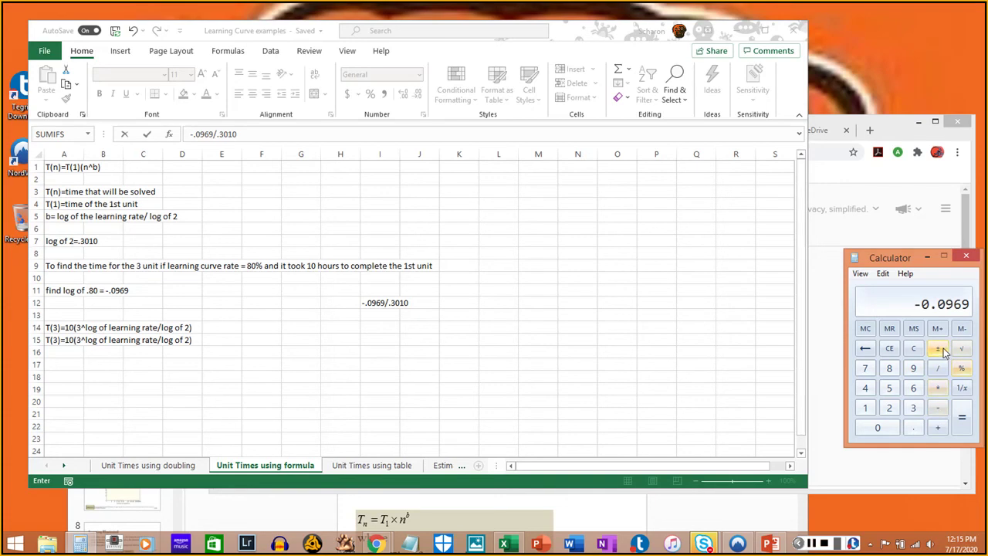
# Step: Divide the entered number by .301 in Calculator
pyautogui.click(937, 368)
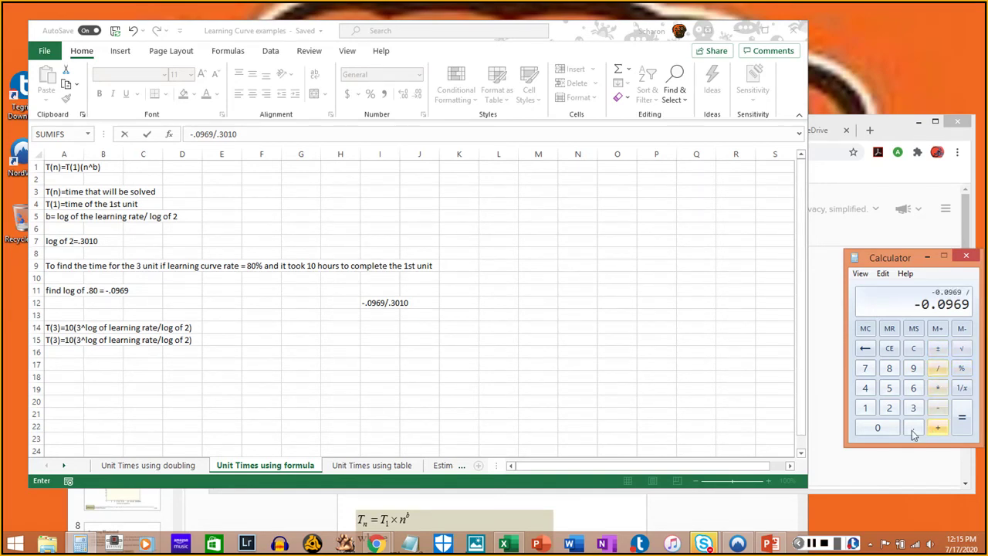
pyautogui.click(913, 427)
pyautogui.click(913, 408)
pyautogui.click(877, 427)
pyautogui.click(865, 408)
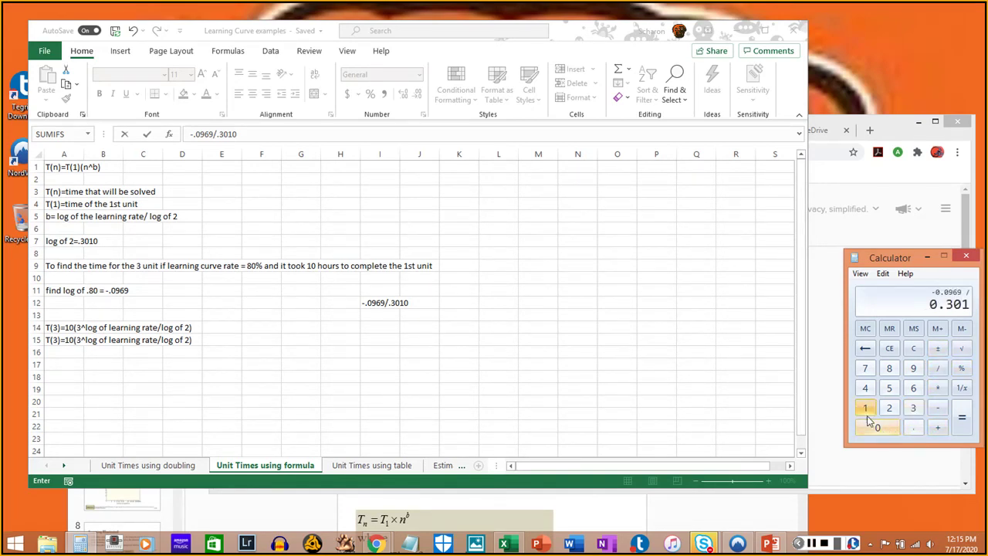
pyautogui.click(869, 423)
pyautogui.click(961, 416)
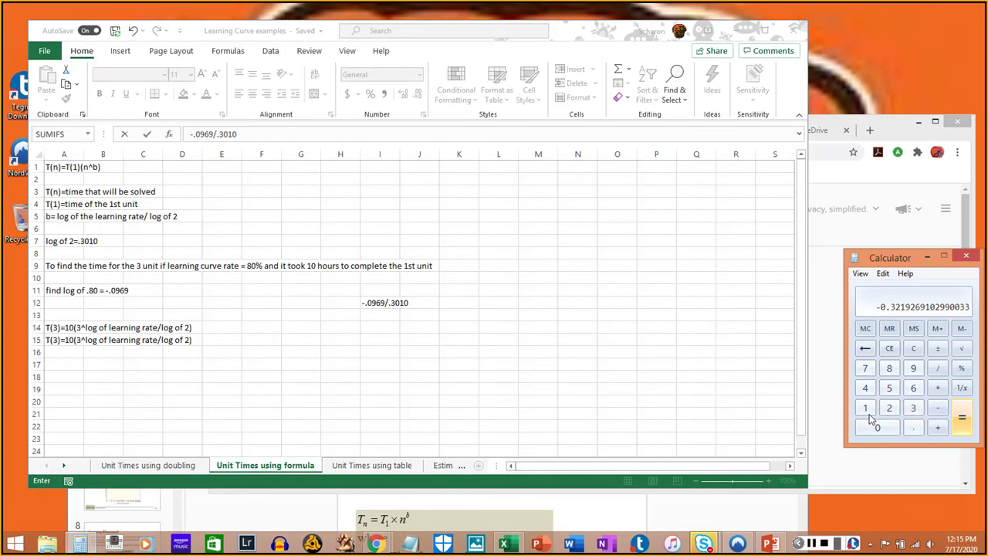
# Step: Return to Excel, complete the division entry in I12 and enter T(3)=10(3^-.3219) in cells A17 and A18
pyautogui.click(266, 344)
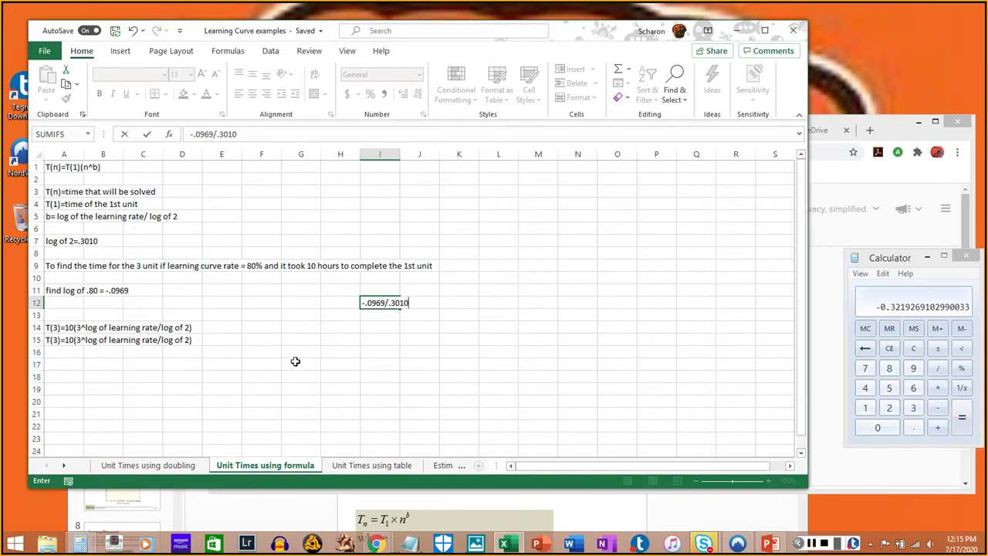
pyautogui.click(65, 364)
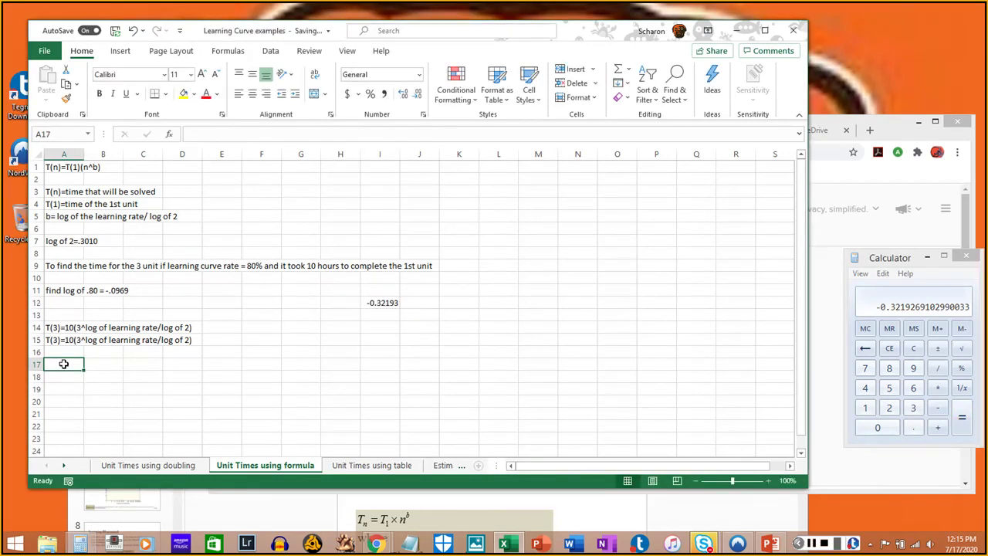
pyautogui.write('T(3')
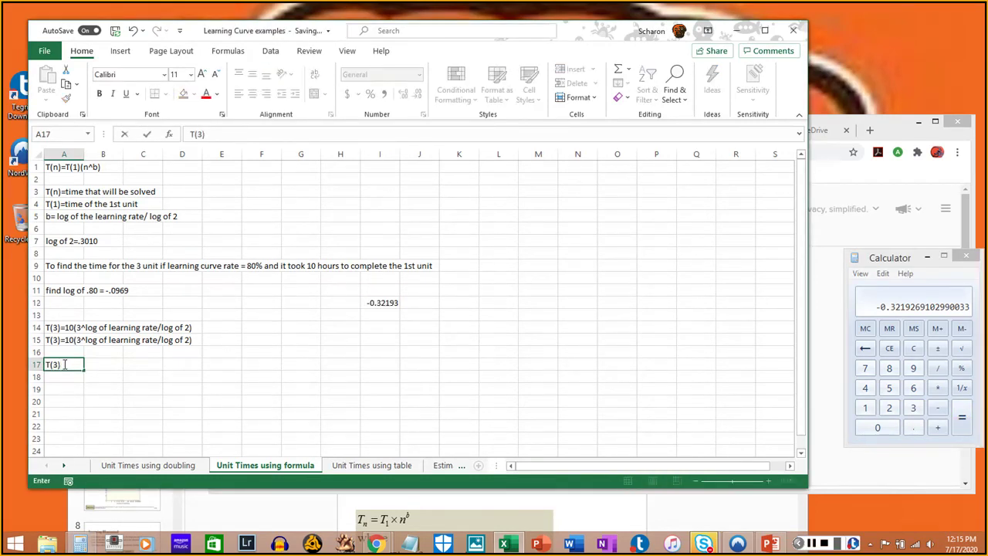
pyautogui.write(')=10(3^-.3219')
pyautogui.press('Return')
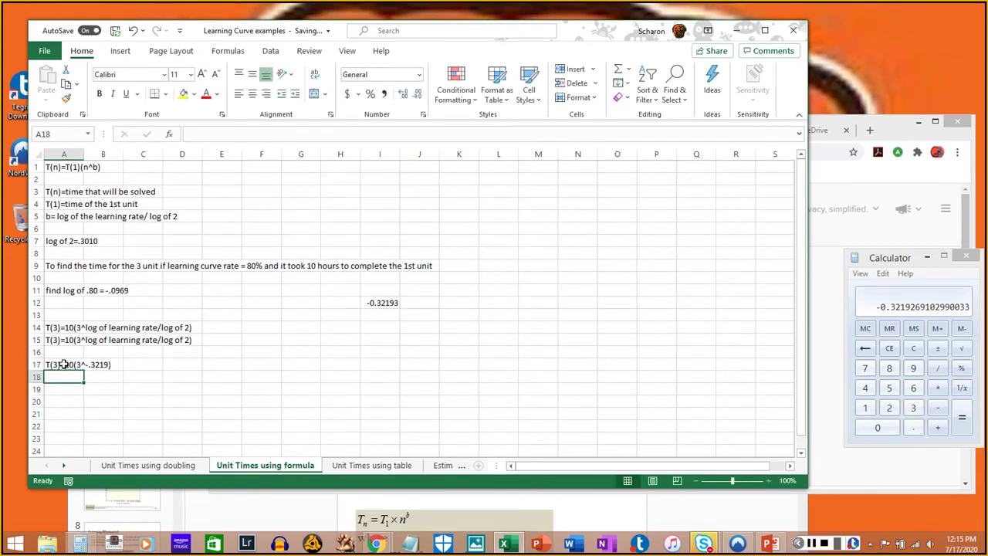
pyautogui.write('T(3)=10(3^-.3219)')
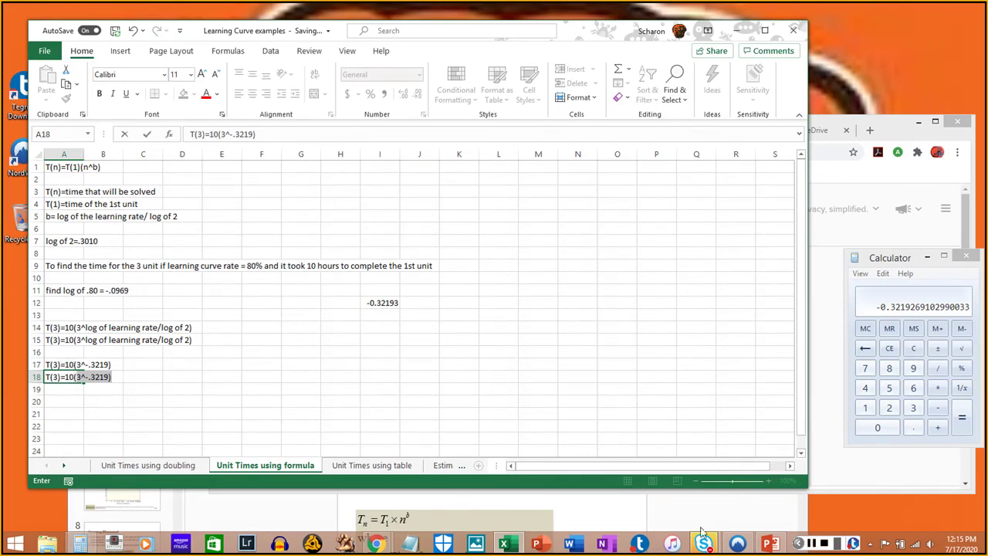
# Step: Switch to Chrome's Exponents Calculator page and examine the x = 3 and n = -0.3219 entries and their answer
pyautogui.click(386, 544)
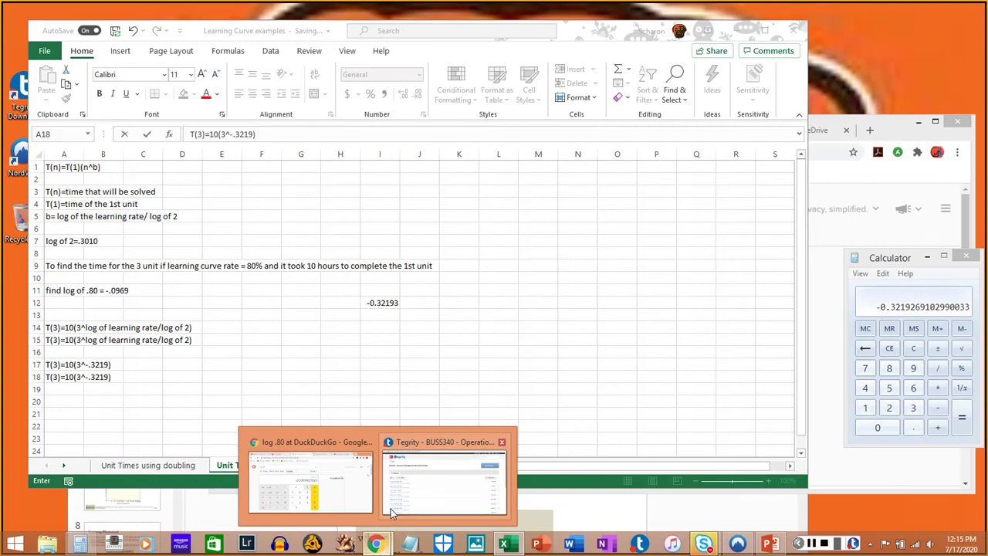
pyautogui.click(331, 499)
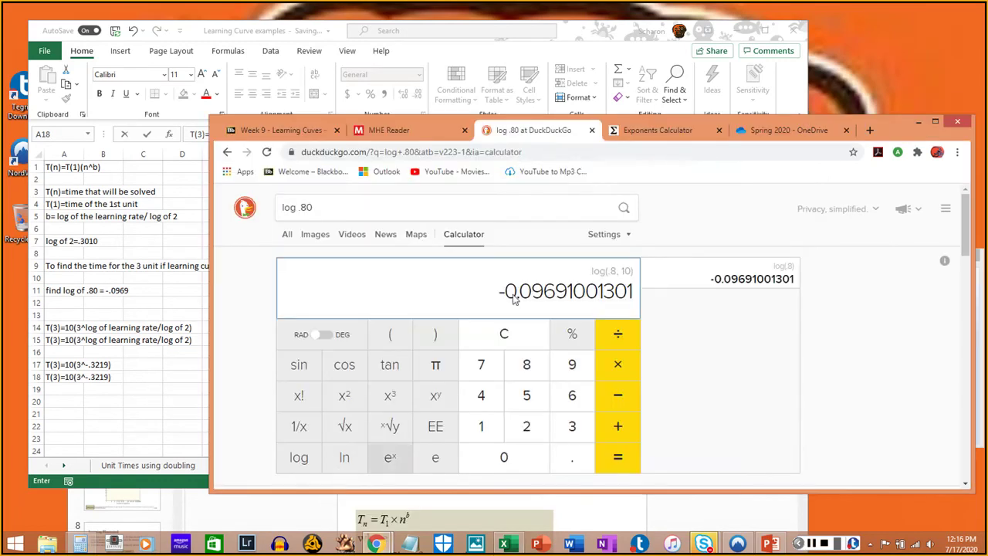
pyautogui.click(648, 133)
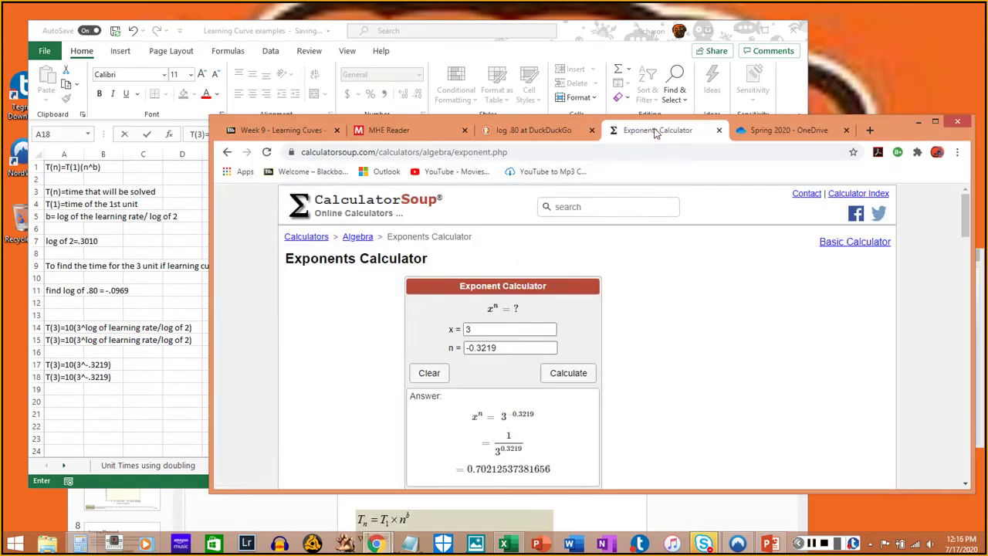
pyautogui.click(503, 326)
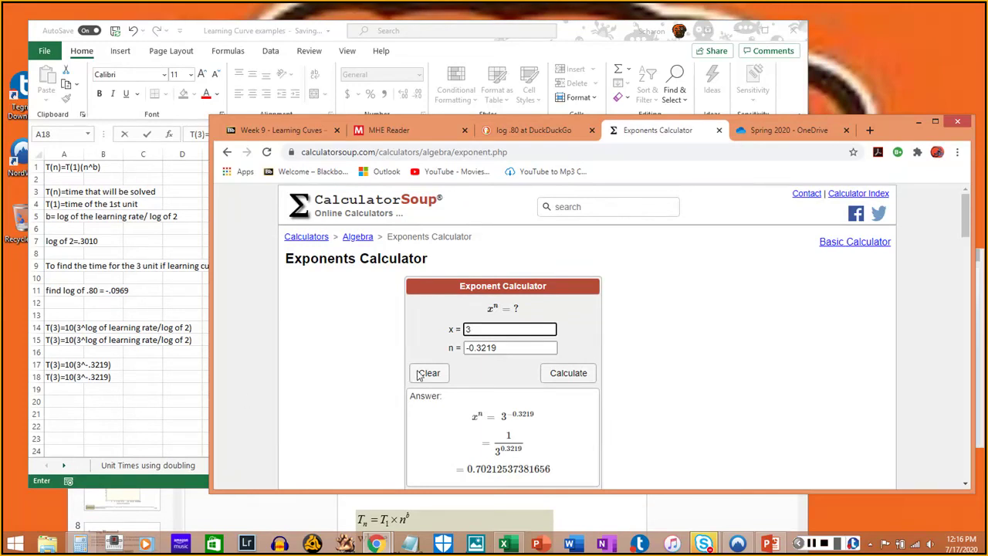
pyautogui.click(515, 349)
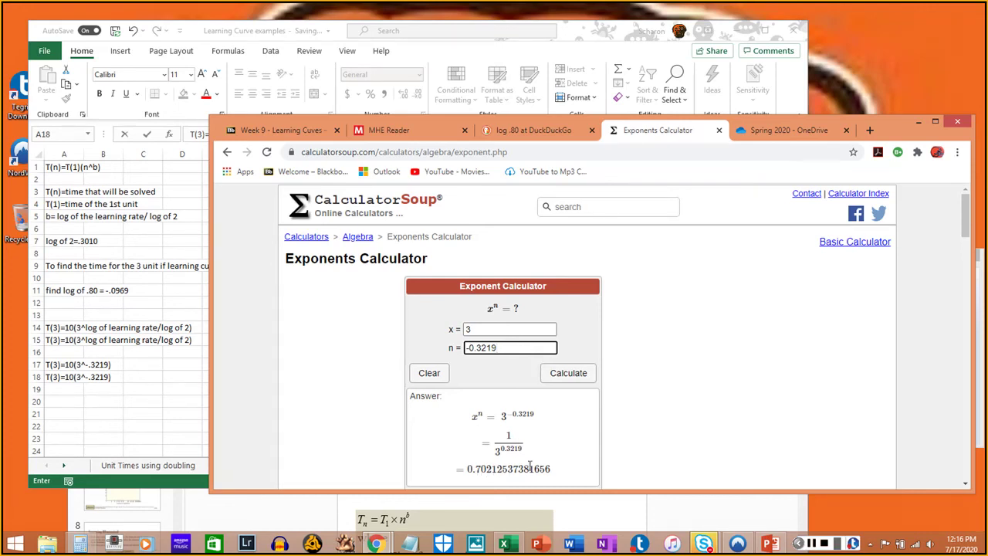
# Step: Return to Excel and change cell A18 to T(3)=10(.7201), rechecking the Exponents Calculator answer in Chrome
pyautogui.click(57, 391)
pyautogui.click(76, 390)
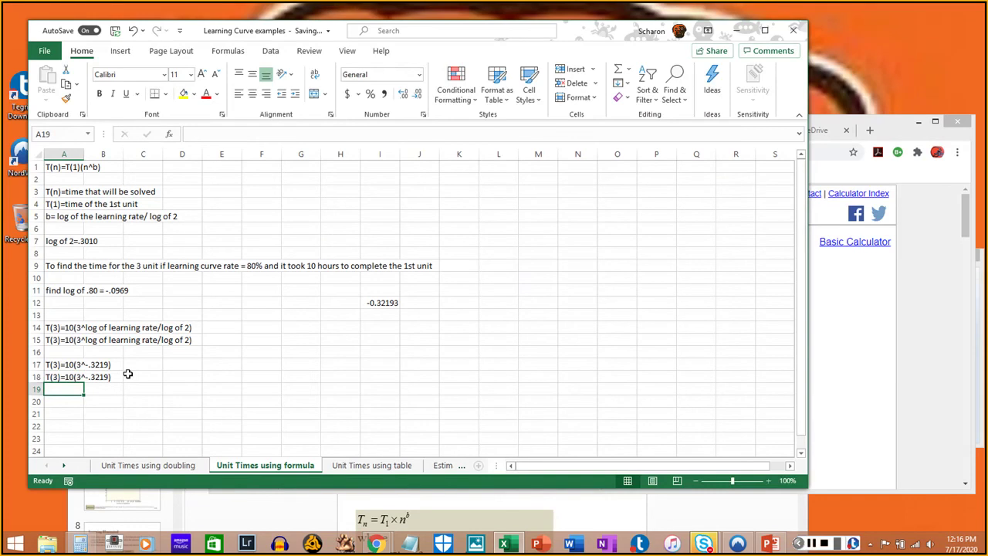
pyautogui.press('Up')
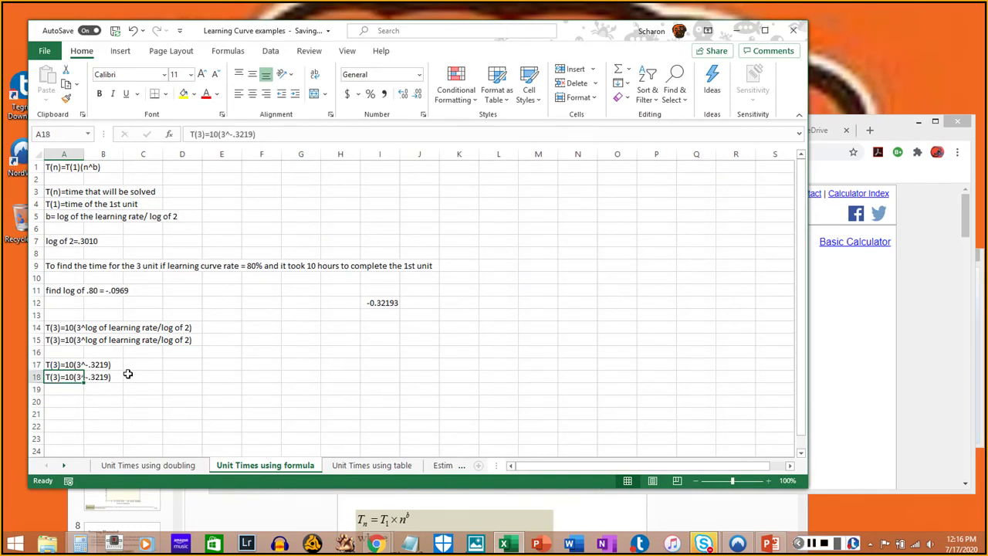
pyautogui.click(278, 134)
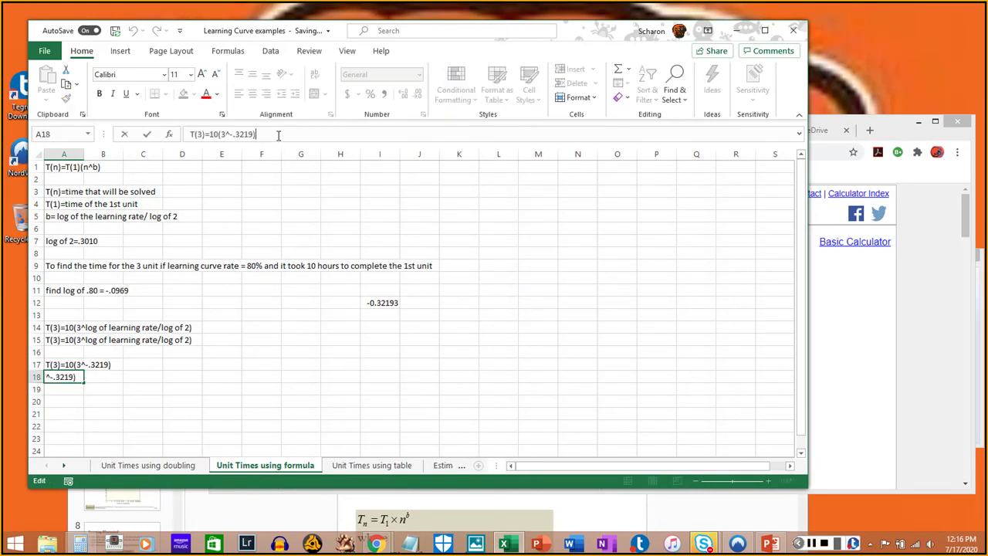
pyautogui.press('BackSpace')
pyautogui.press('BackSpace')
pyautogui.press('BackSpace')
pyautogui.press('BackSpace')
pyautogui.press('BackSpace')
pyautogui.write('.72')
pyautogui.click(893, 357)
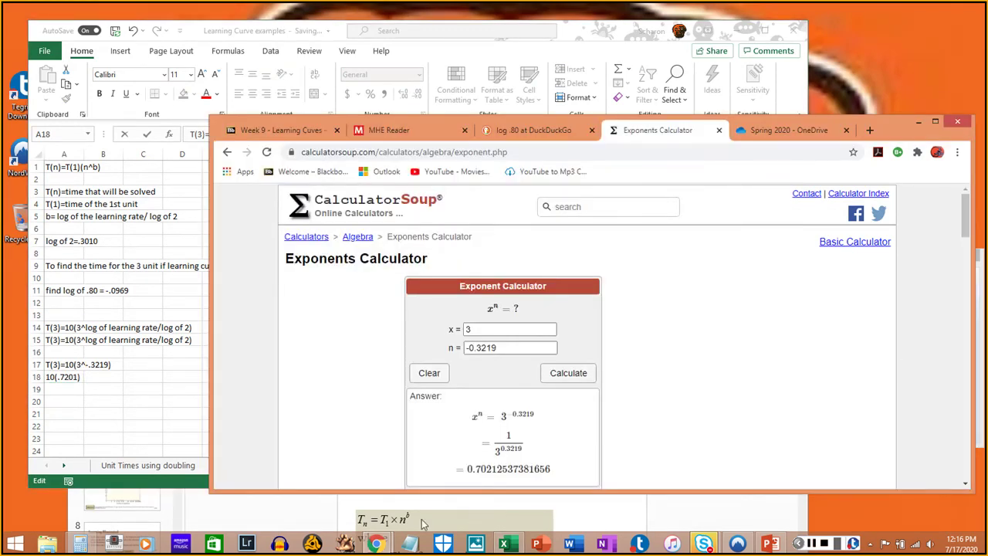
pyautogui.click(199, 305)
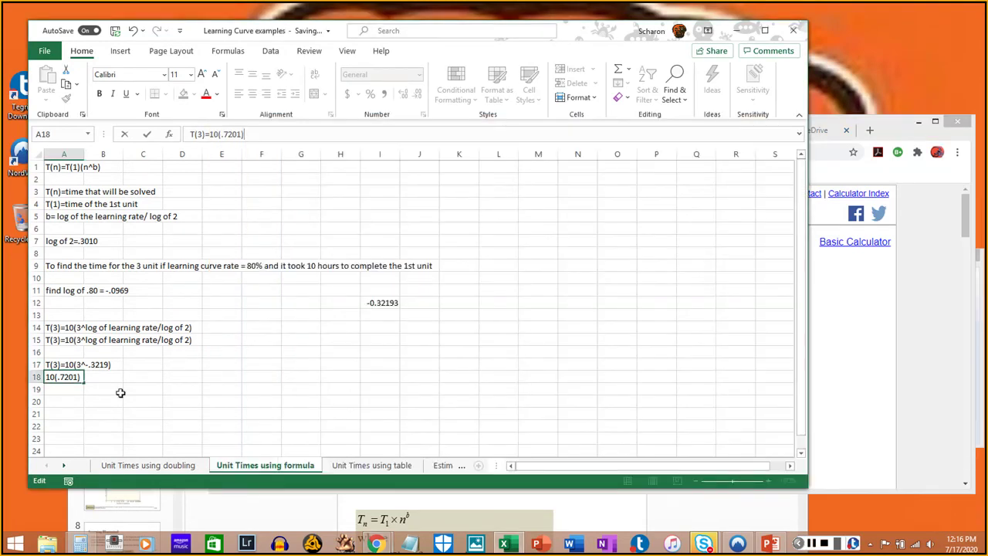
# Step: Confirm cell A18, start T(3)= in A19, and multiply 10 by .7201 in Calculator
pyautogui.click(48, 392)
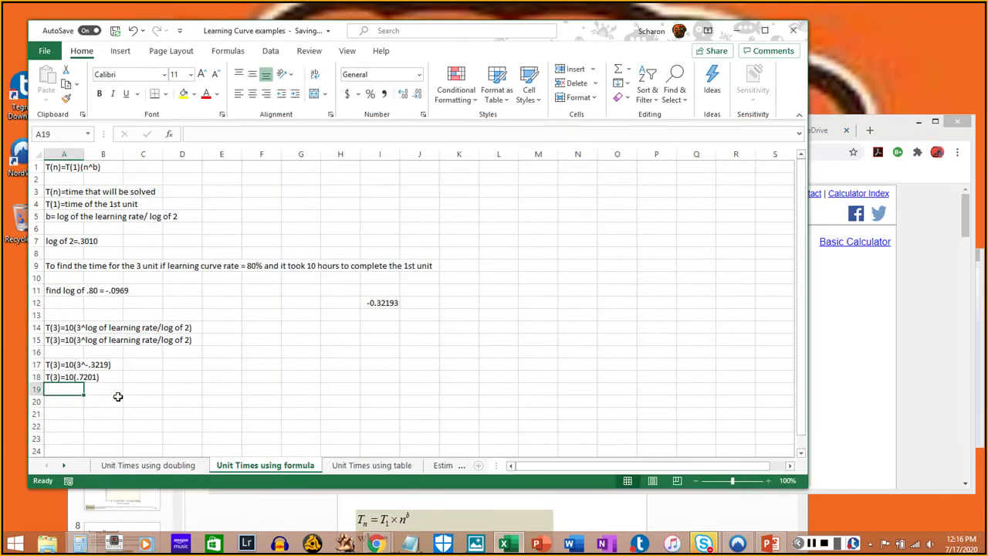
pyautogui.write('T(3)=')
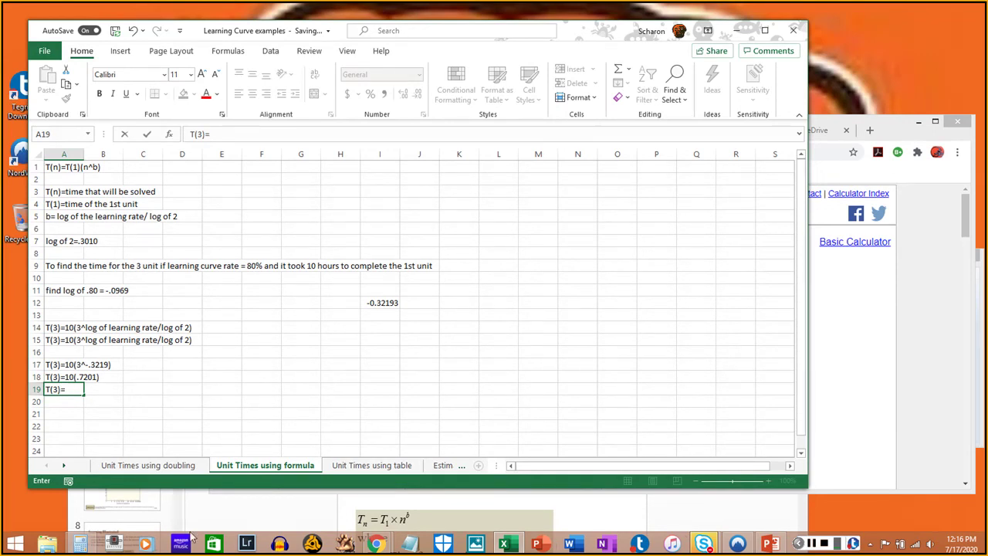
pyautogui.click(80, 543)
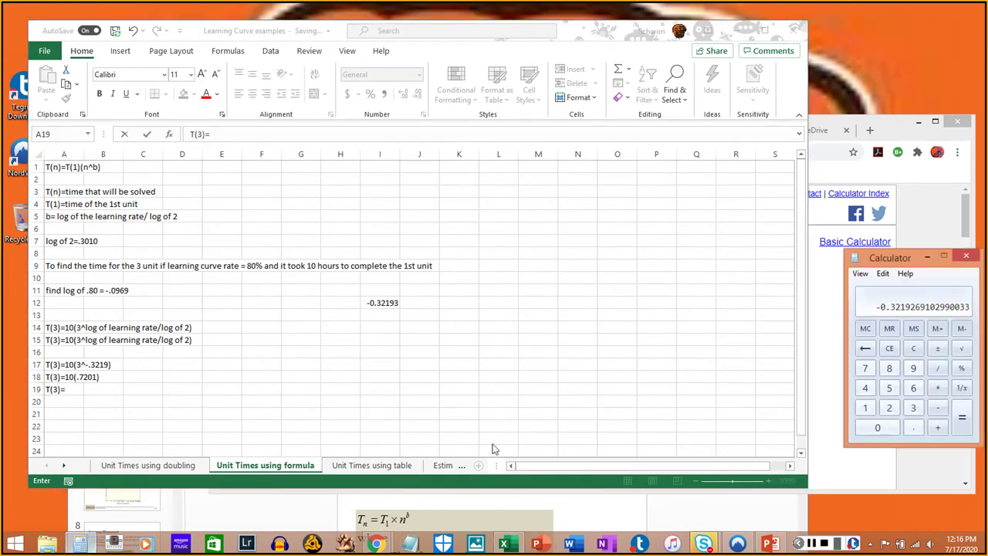
pyautogui.click(865, 409)
pyautogui.click(877, 427)
pyautogui.click(937, 387)
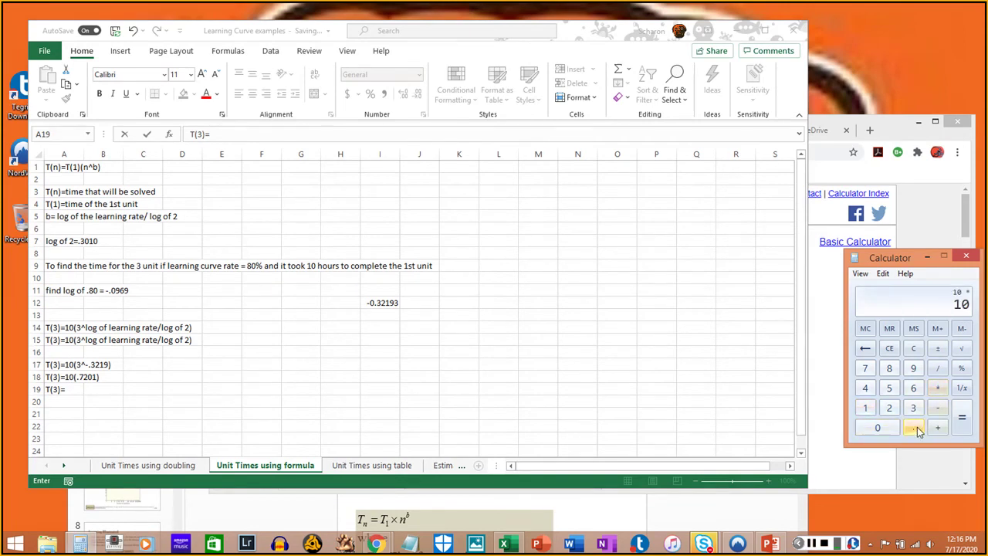
pyautogui.click(917, 427)
pyautogui.click(865, 368)
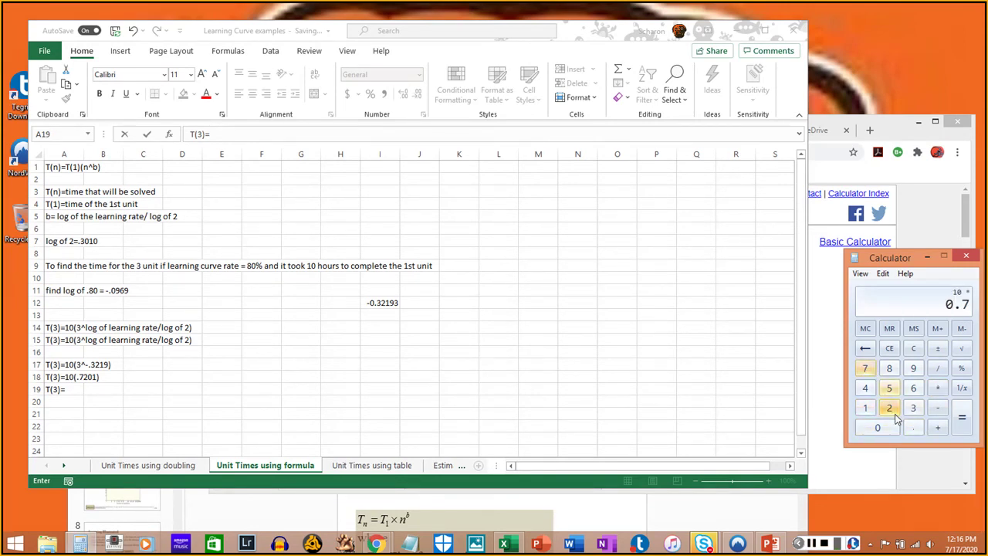
pyautogui.click(889, 409)
pyautogui.click(876, 428)
pyautogui.click(865, 408)
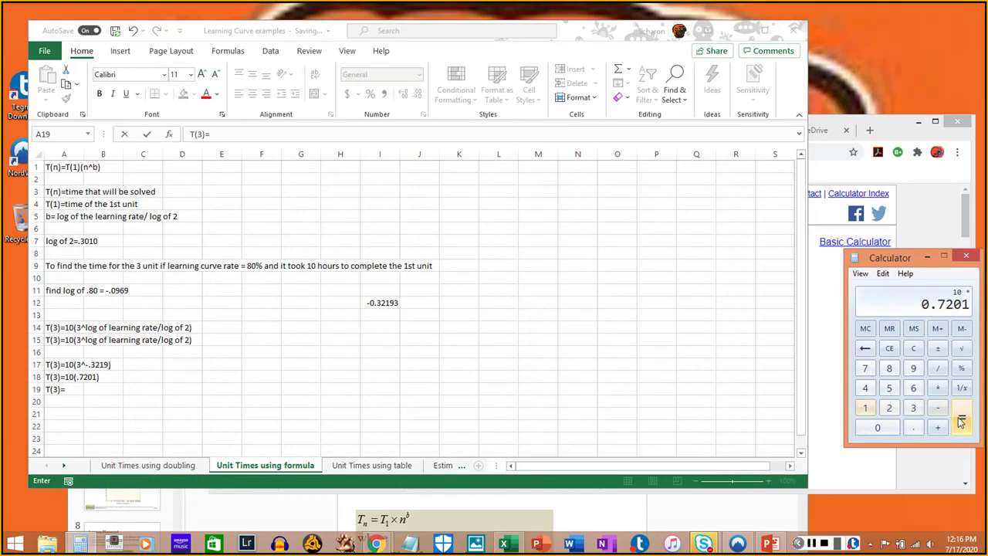
pyautogui.click(961, 422)
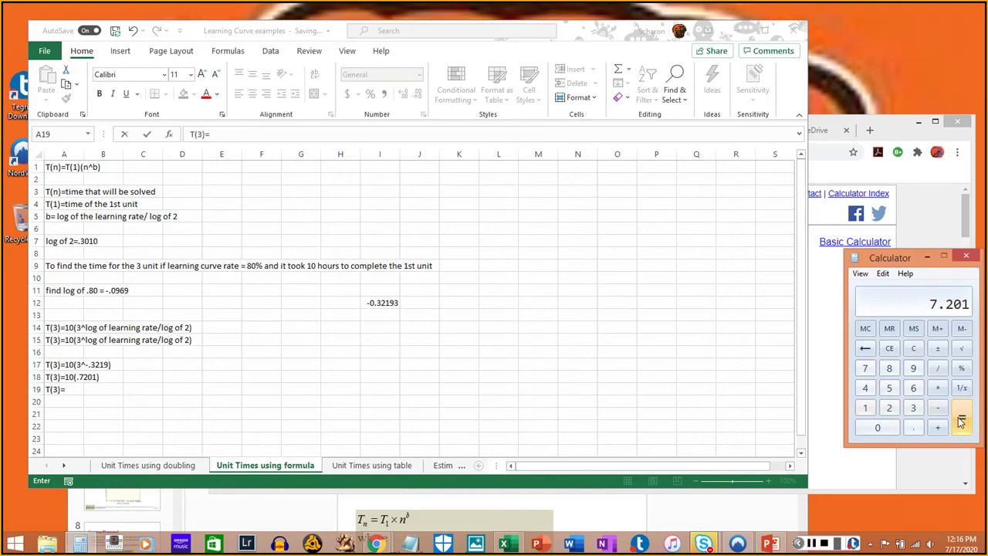
# Step: Return to Excel and complete cell A19 as T(3)=7.2 hours
pyautogui.click(61, 394)
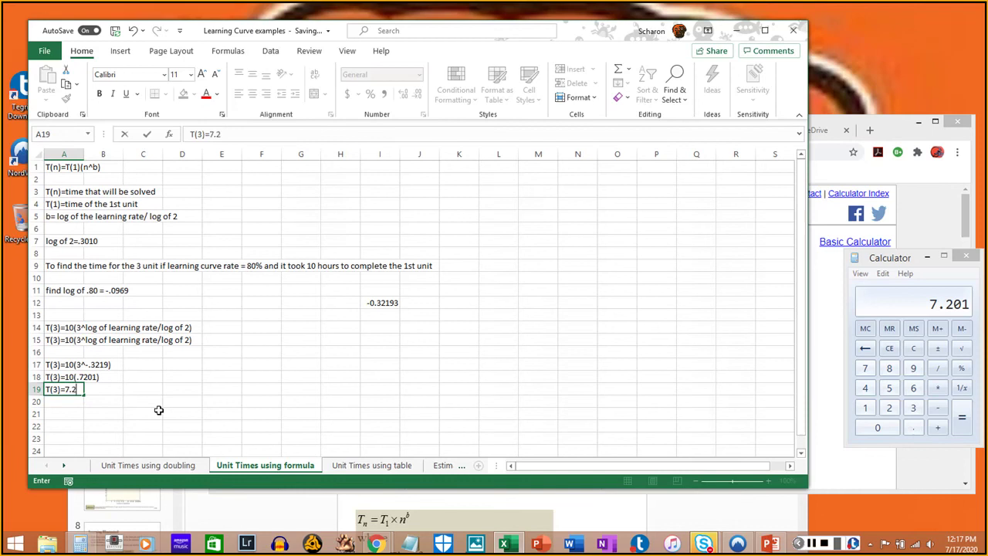
pyautogui.write('7.2 hours')
pyautogui.press('Return')
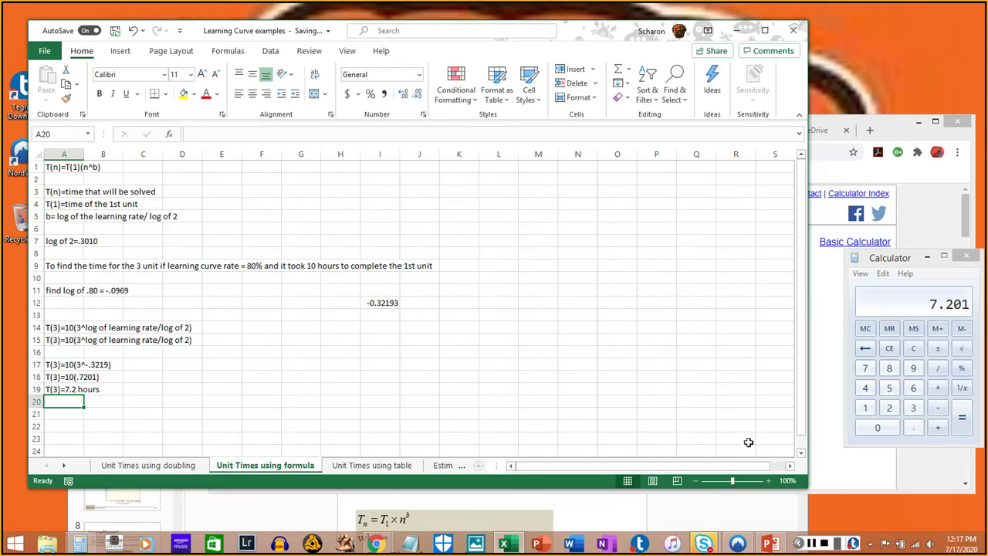
# Step: Switch to Chrome's MHE Reader page and look up the 80% unit time factor for unit 3 in Table 7S.1
pyautogui.click(917, 121)
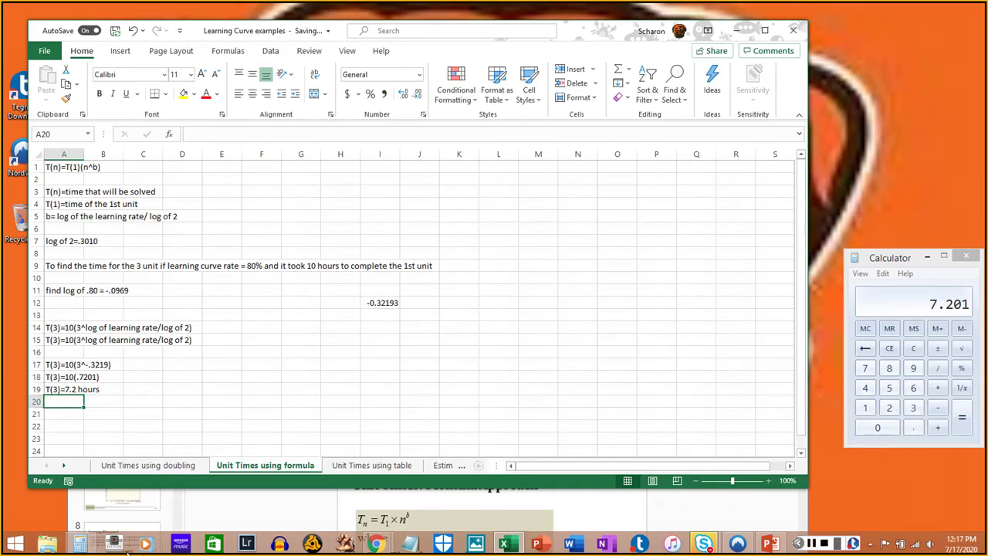
pyautogui.click(375, 543)
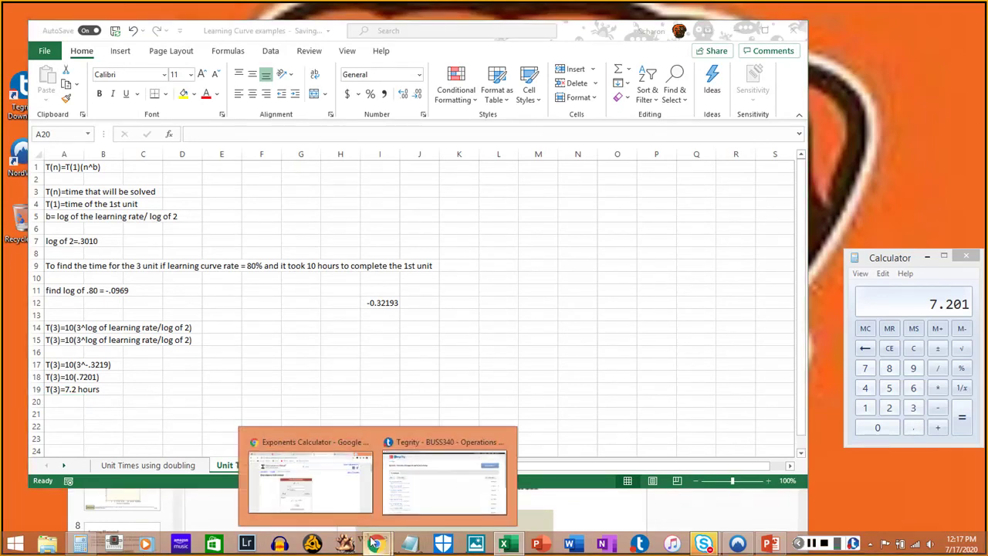
pyautogui.click(316, 446)
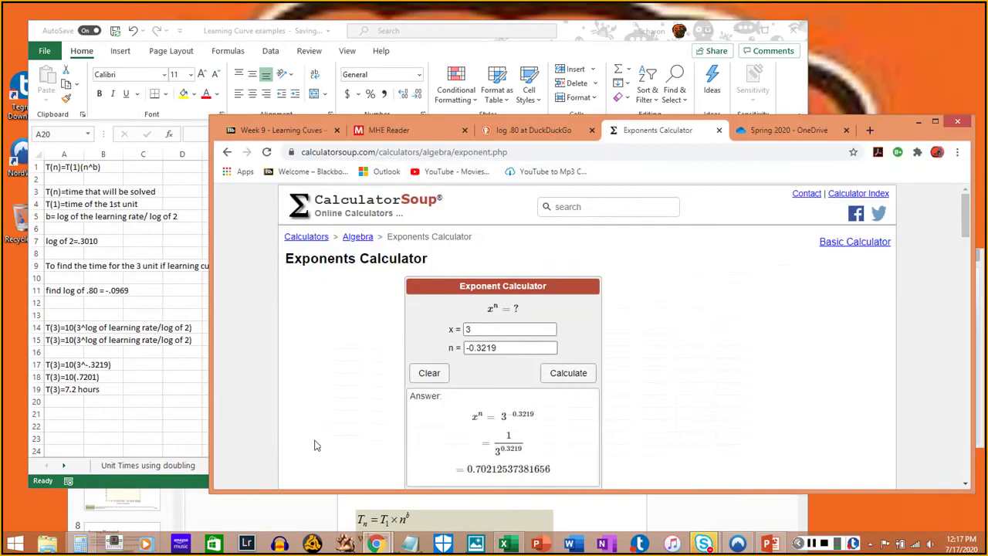
pyautogui.click(407, 133)
pyautogui.scroll(3, 610, 313)
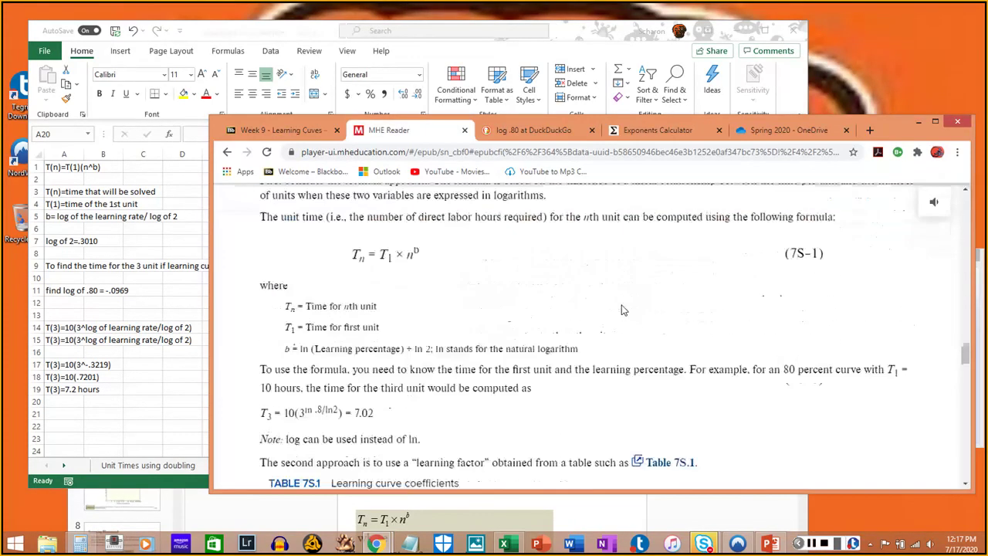
pyautogui.scroll(3, 624, 310)
pyautogui.scroll(-5, 623, 305)
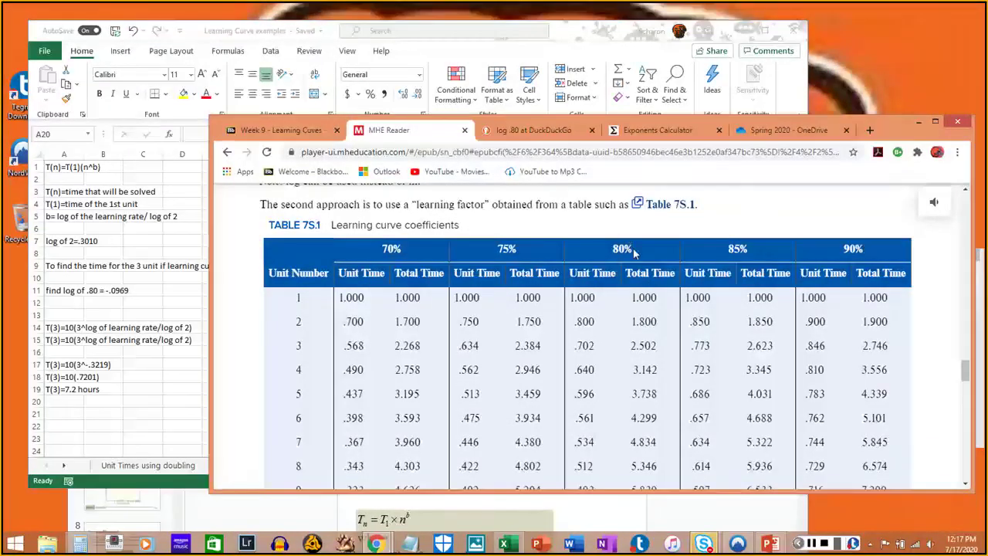
pyautogui.moveTo(631, 248); pyautogui.dragTo(607, 254)
pyautogui.click(286, 384)
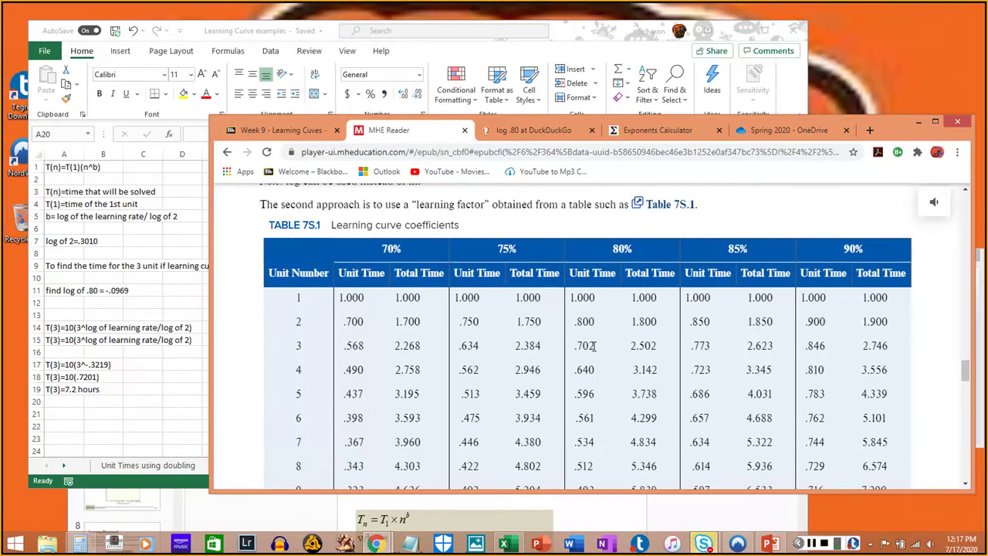
pyautogui.moveTo(593, 345); pyautogui.dragTo(573, 346)
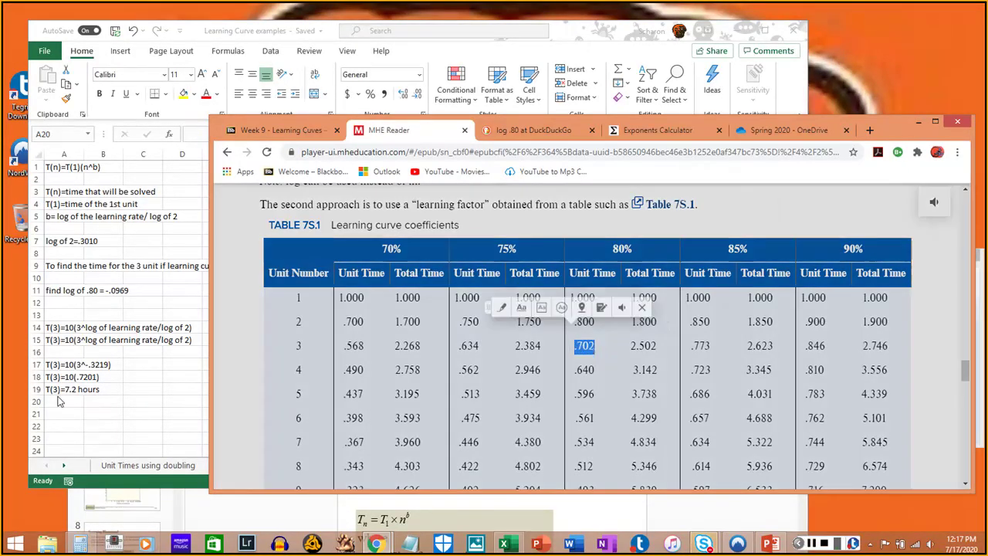
# Step: View the Unit Times using table sheet in Excel, and bring Table 7S.1 back up in Chrome
pyautogui.click(67, 413)
pyautogui.click(372, 465)
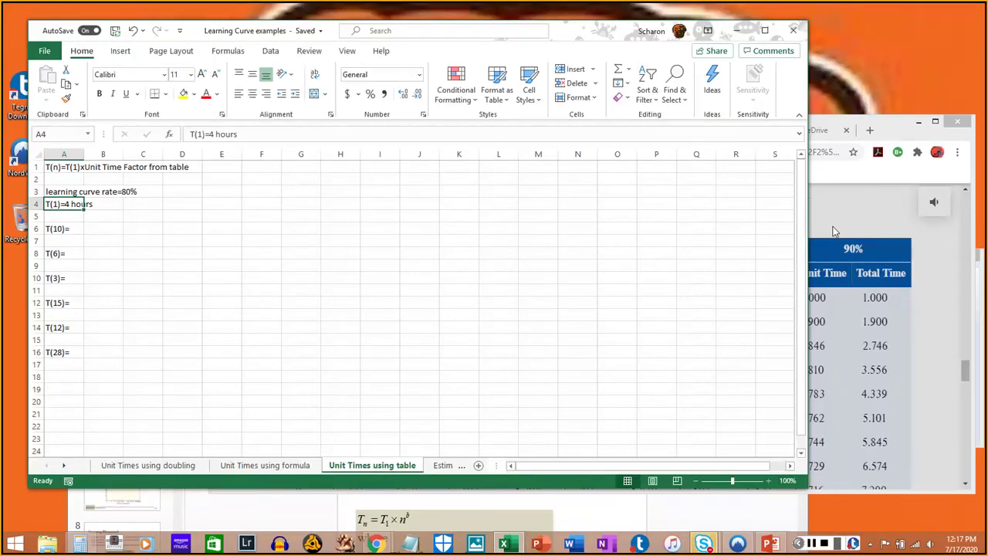
pyautogui.click(872, 209)
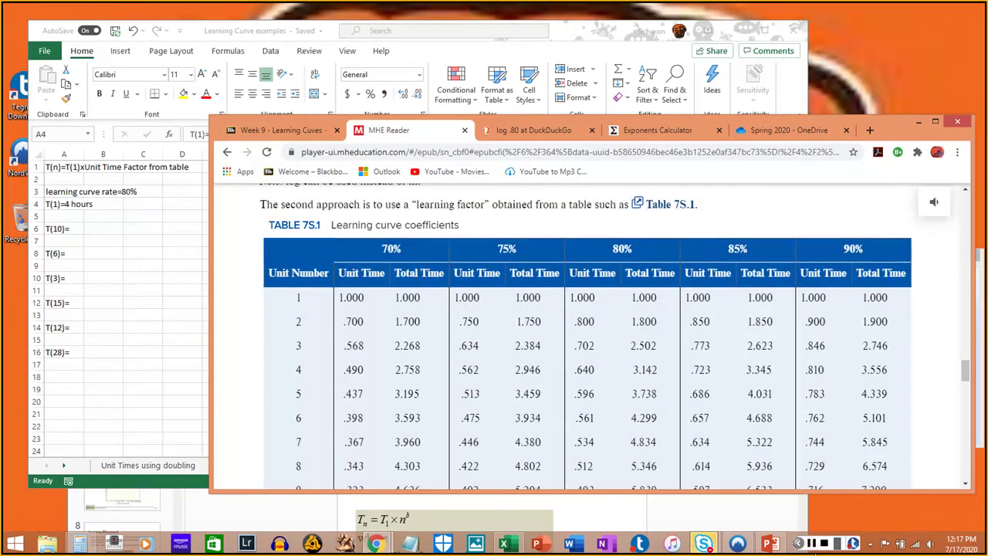
pyautogui.click(814, 544)
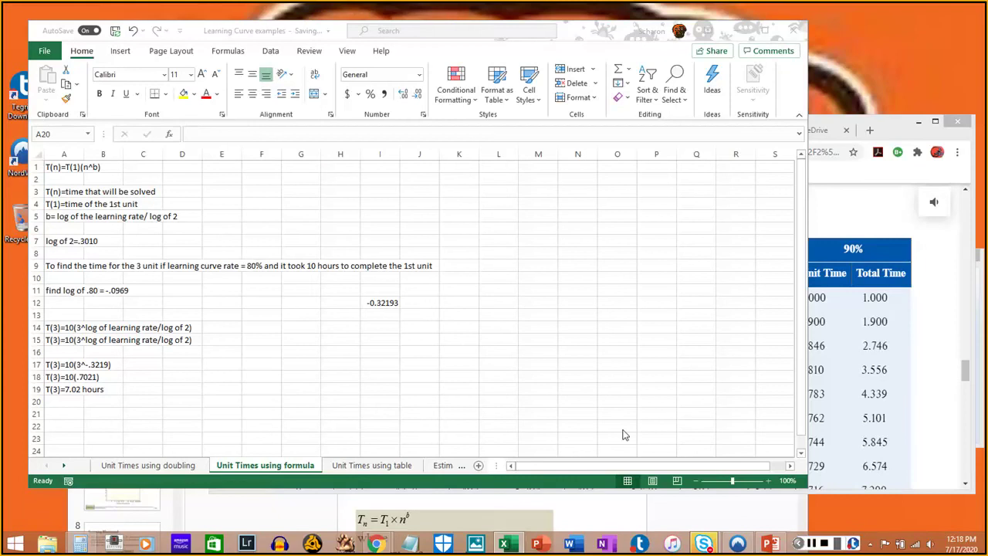
# Step: Return to Excel and review the T(3) calculation lines on the Unit Times using formula sheet
pyautogui.click(80, 400)
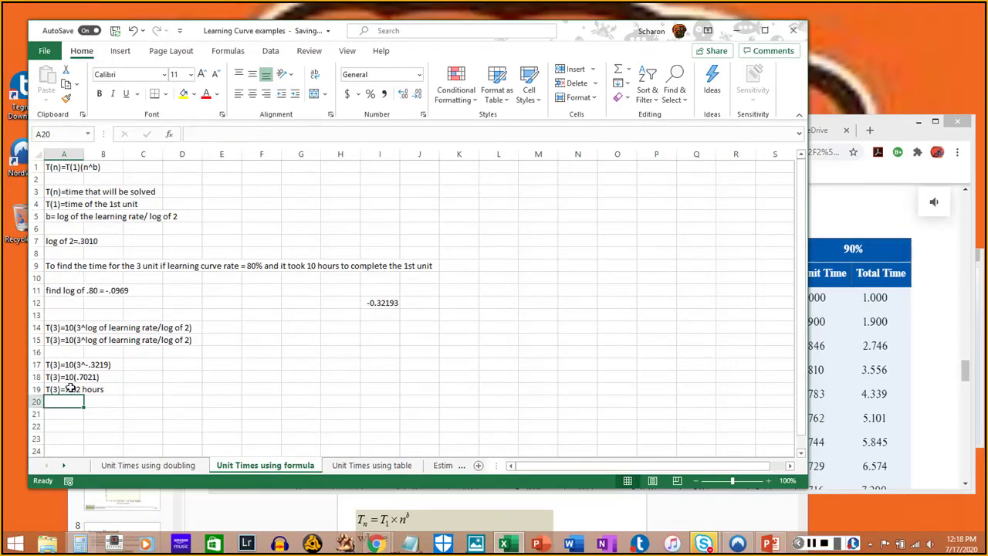
pyautogui.click(70, 388)
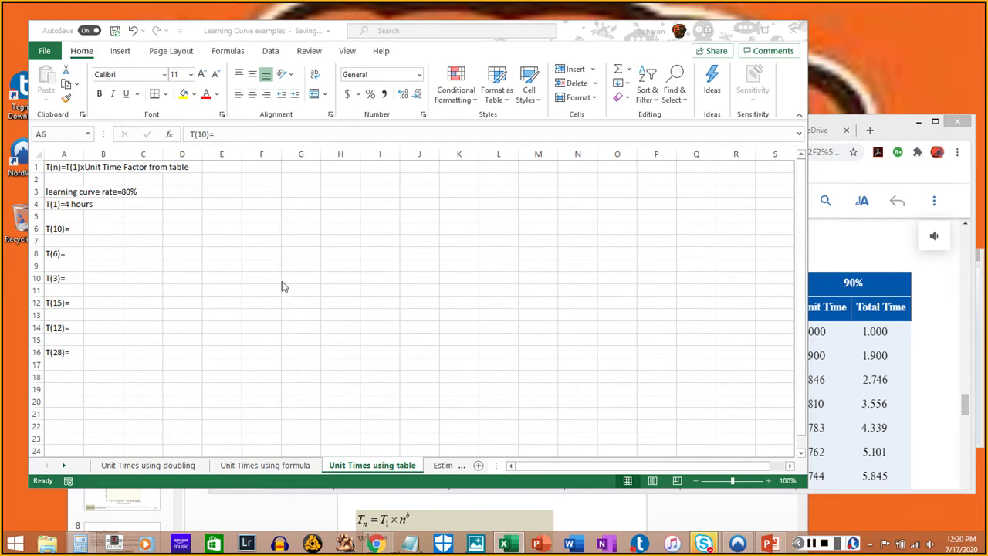
# Step: Extend cell A6 on the Unit Times using table sheet to T(10)=(4)( after examining Table 7S.1 and its unit time formula in Chrome
pyautogui.click(65, 228)
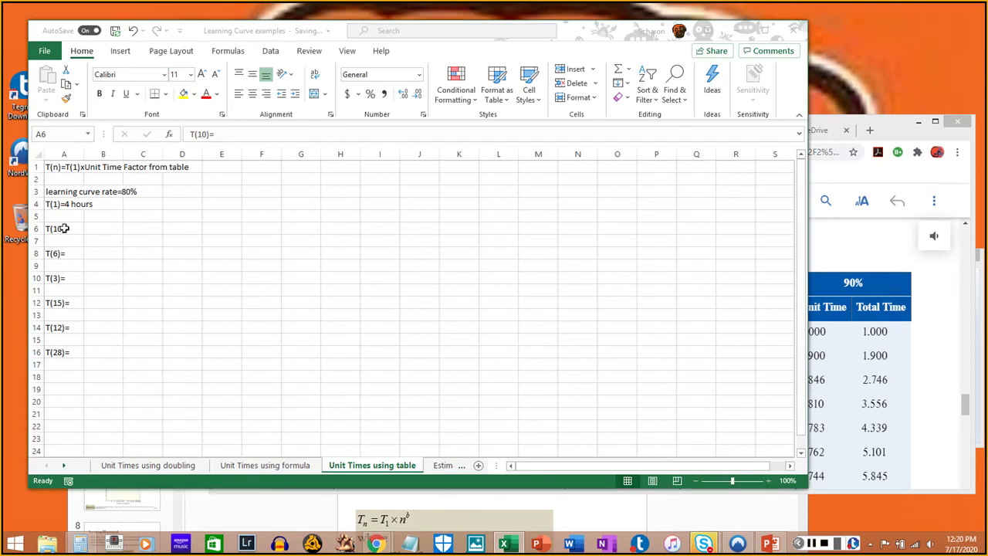
pyautogui.click(257, 134)
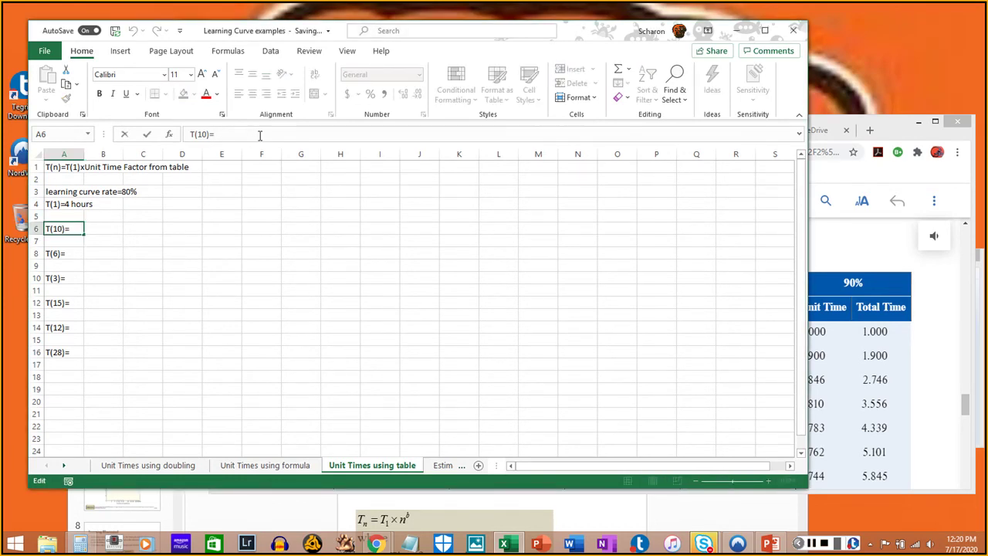
pyautogui.click(880, 254)
pyautogui.scroll(-5, 759, 300)
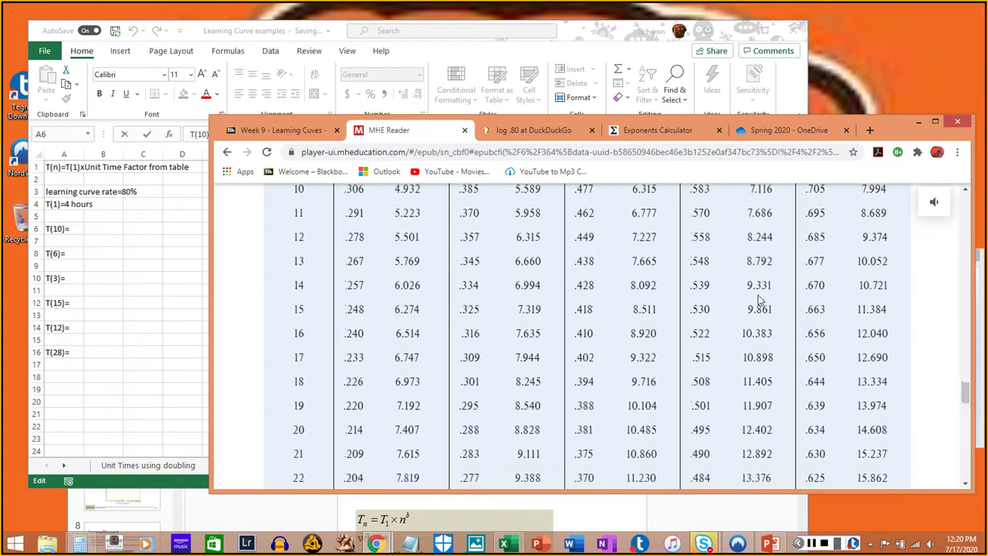
pyautogui.scroll(-5, 758, 301)
pyautogui.scroll(-1, 759, 301)
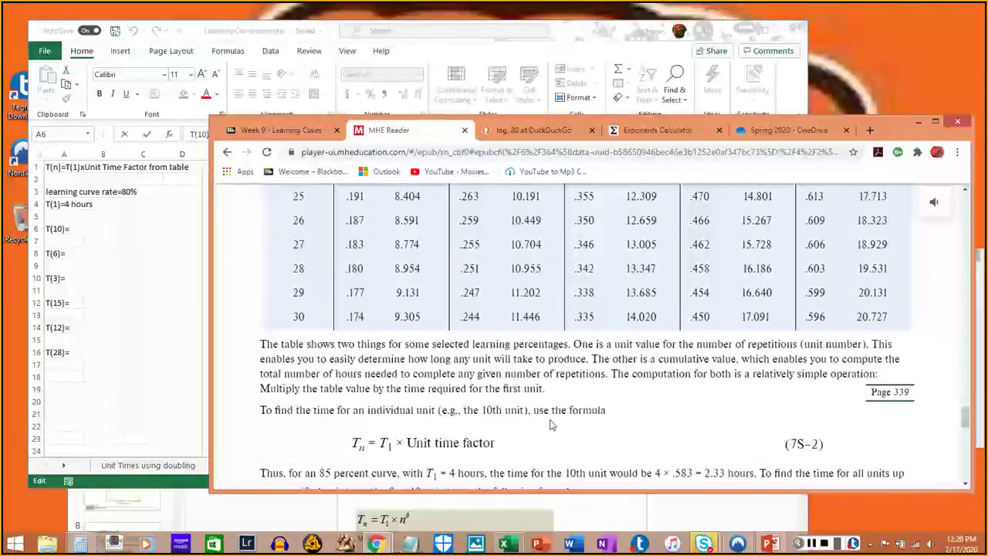
pyautogui.scroll(10, 550, 423)
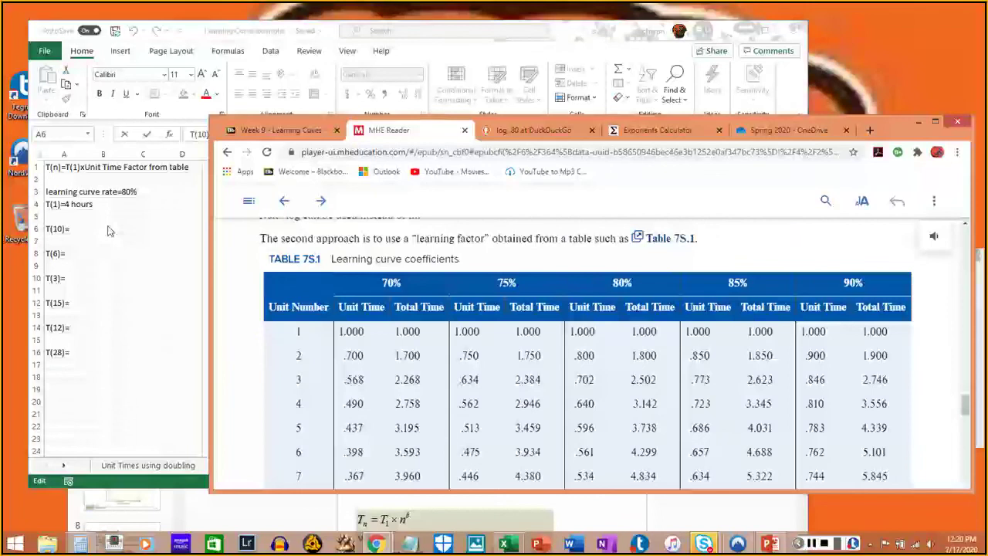
pyautogui.click(255, 108)
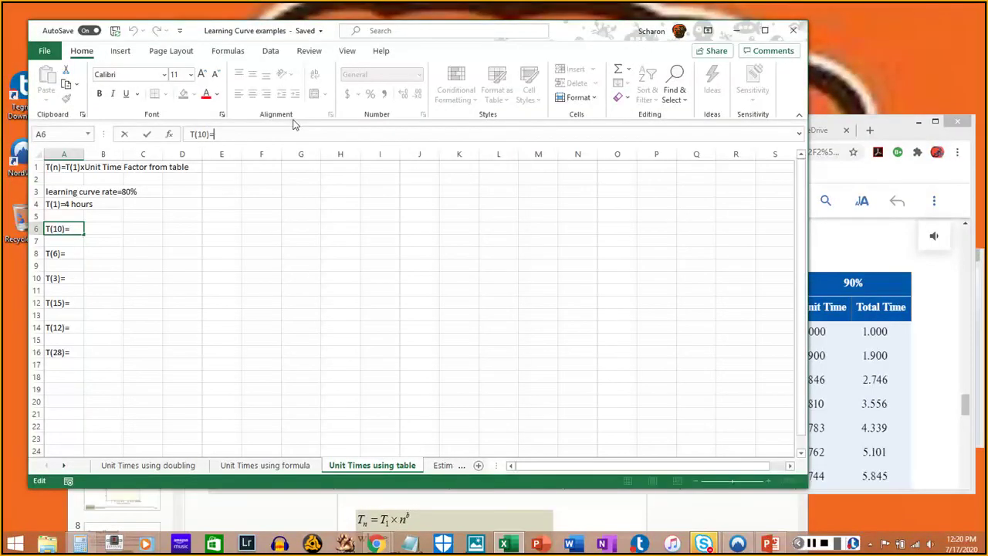
pyautogui.write('4)(')
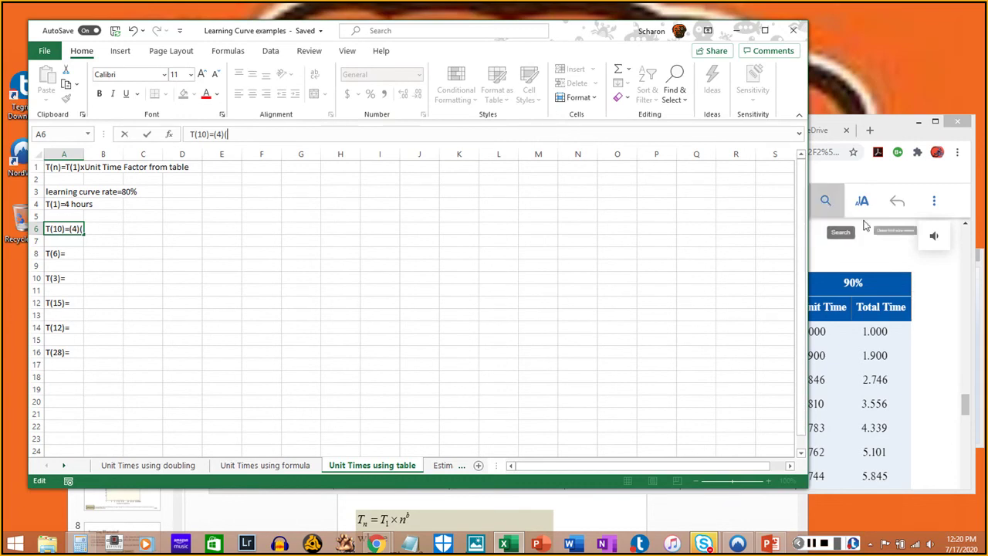
# Step: Look up the 80% unit time factor for unit 10 in Chrome's Table 7S.1 and extend Excel's cell A6 to T(10)=(4)(.477)=
pyautogui.click(866, 248)
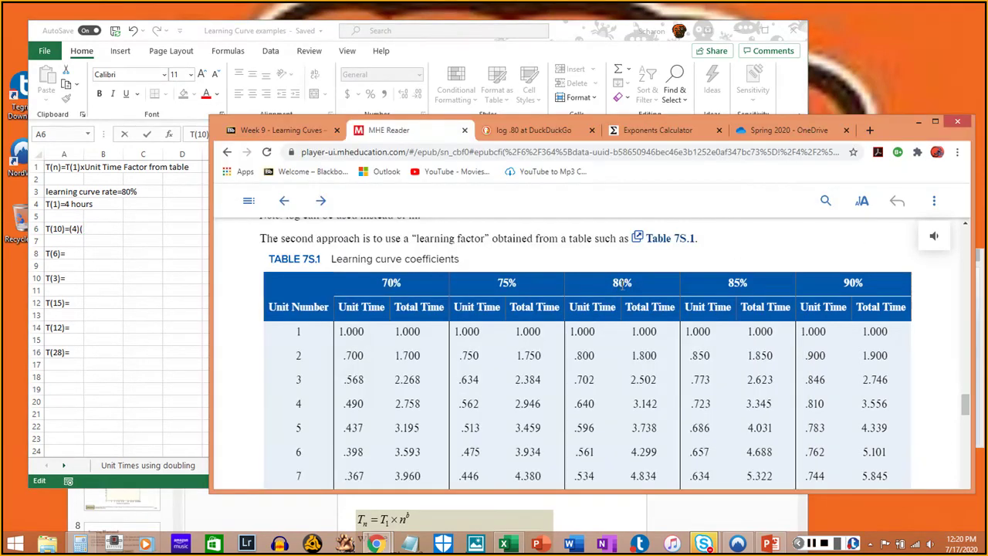
pyautogui.moveTo(633, 287); pyautogui.dragTo(610, 283)
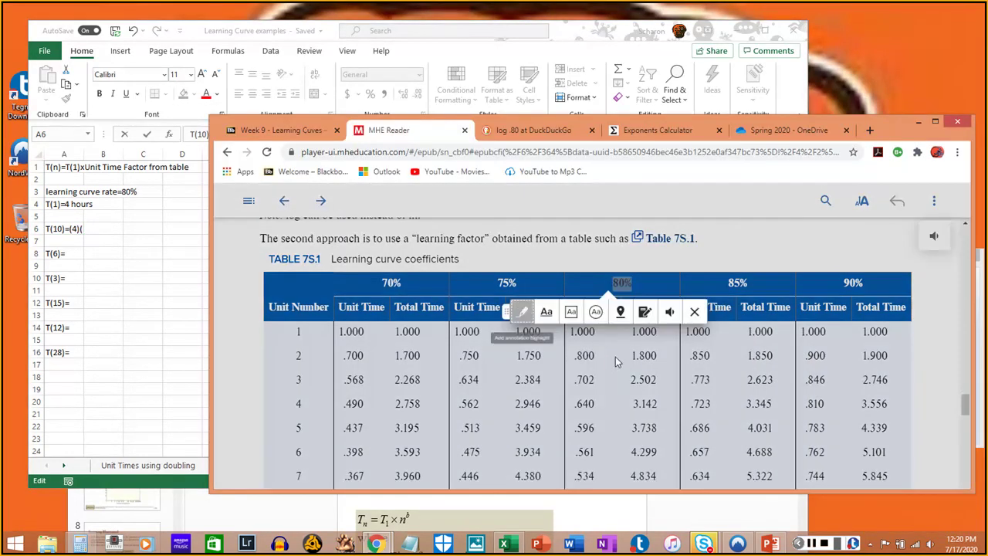
pyautogui.click(625, 385)
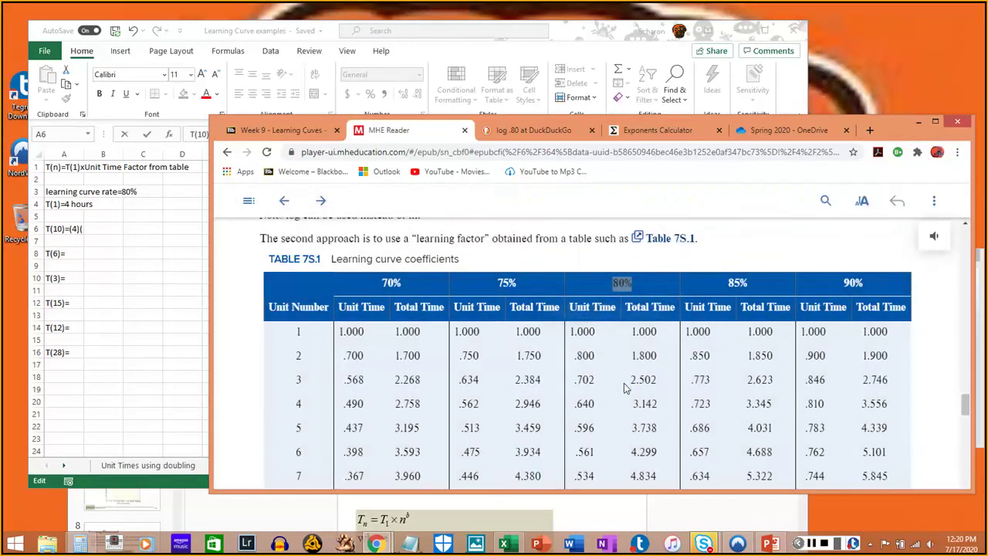
pyautogui.scroll(-5, 624, 398)
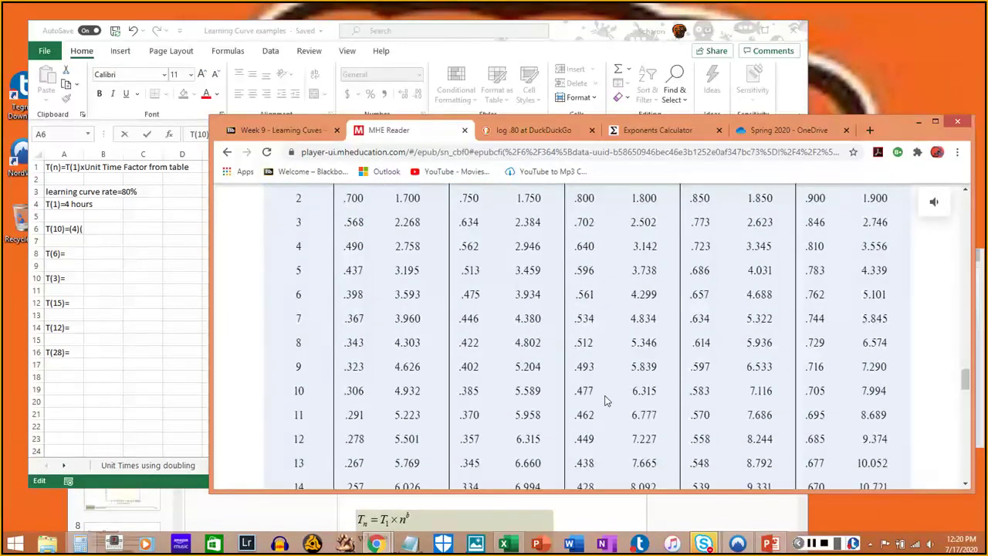
pyautogui.moveTo(608, 402); pyautogui.dragTo(575, 397)
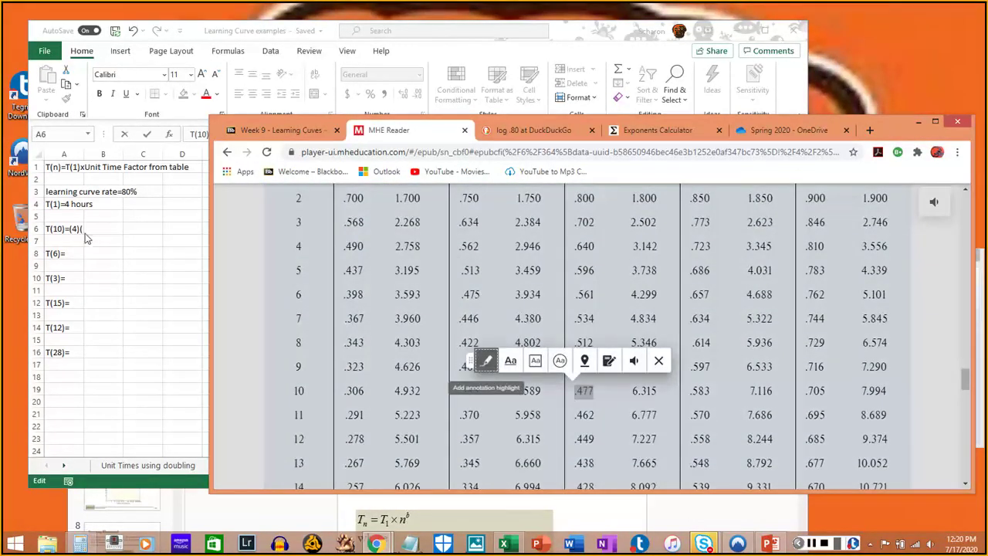
pyautogui.click(205, 132)
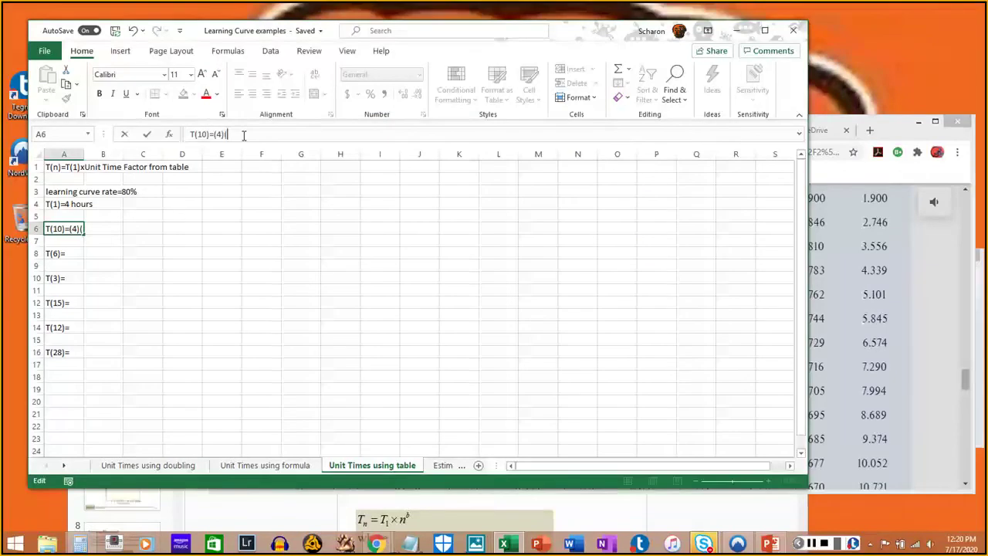
pyautogui.write('.477)=')
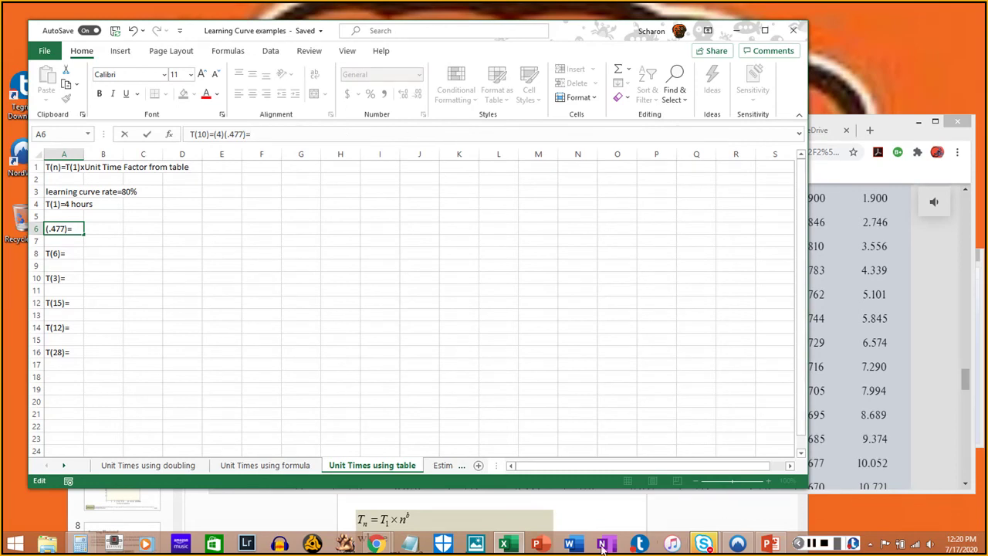
# Step: Switch to Calculator and multiply 4 by 0.477 to work out the T(10) unit time
pyautogui.click(82, 544)
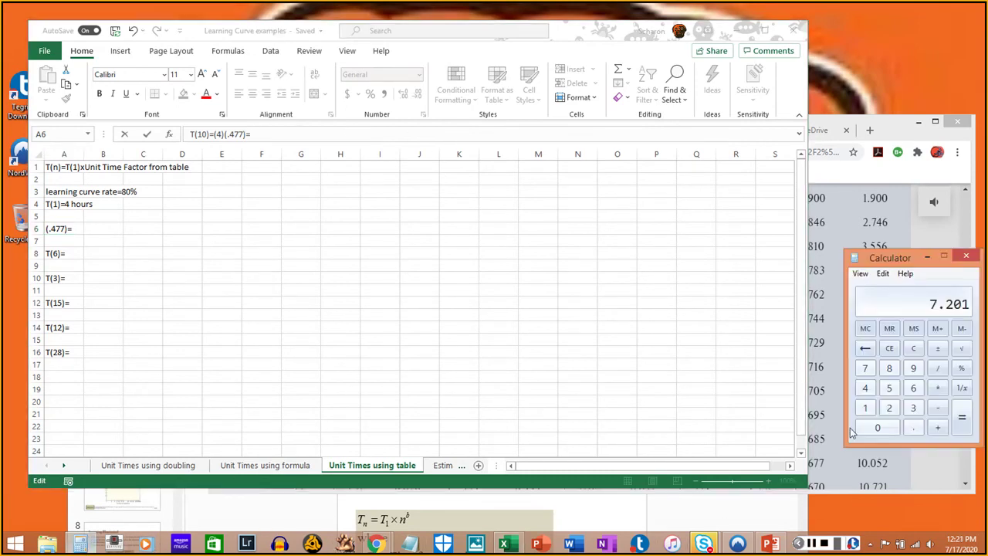
pyautogui.click(865, 387)
pyautogui.click(938, 388)
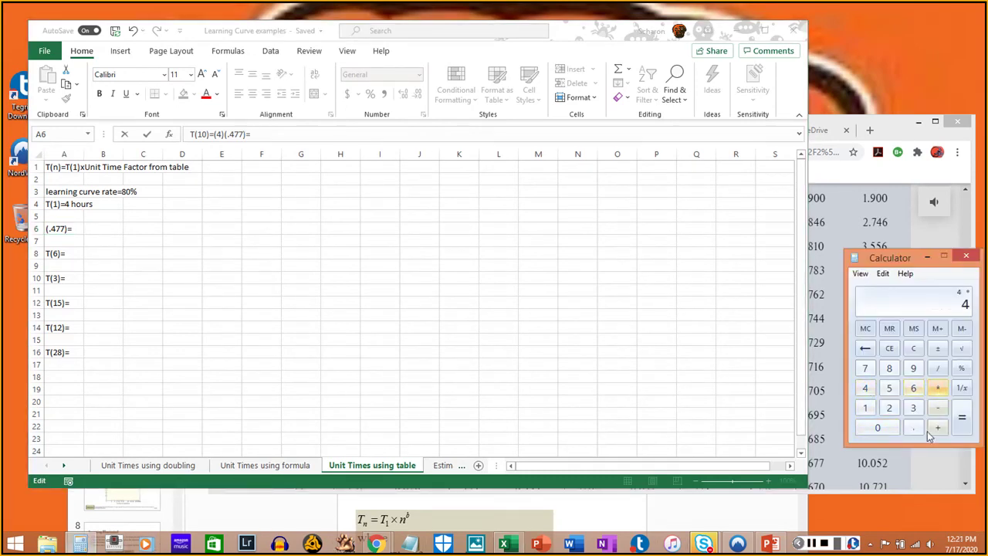
pyautogui.click(914, 431)
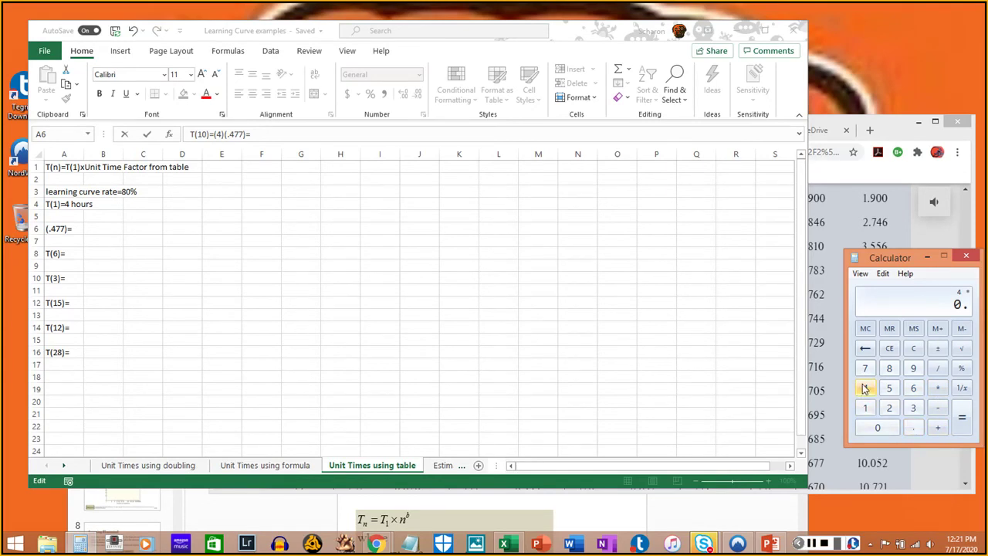
pyautogui.click(865, 387)
pyautogui.doubleClick(865, 368)
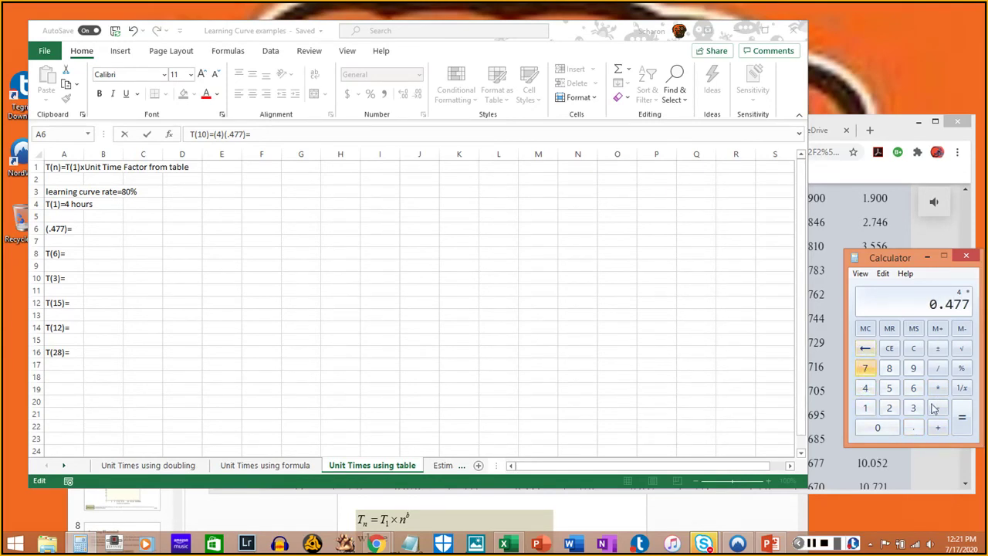
pyautogui.click(962, 417)
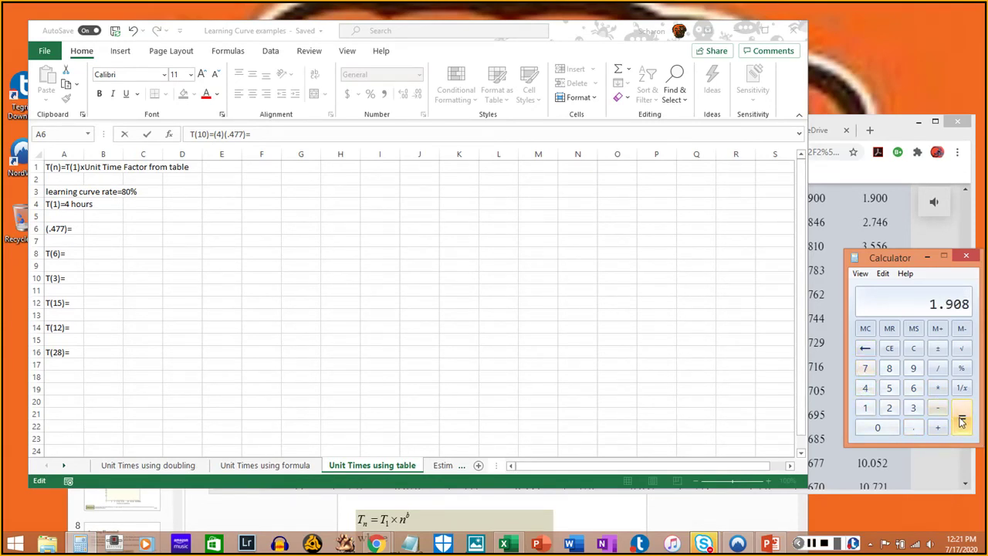
# Step: Recheck the 80% factor for unit 10 in Chrome's Table 7S.1 and complete Excel's cell A6 as T(10)=(4)(.477)=1.98
pyautogui.click(864, 176)
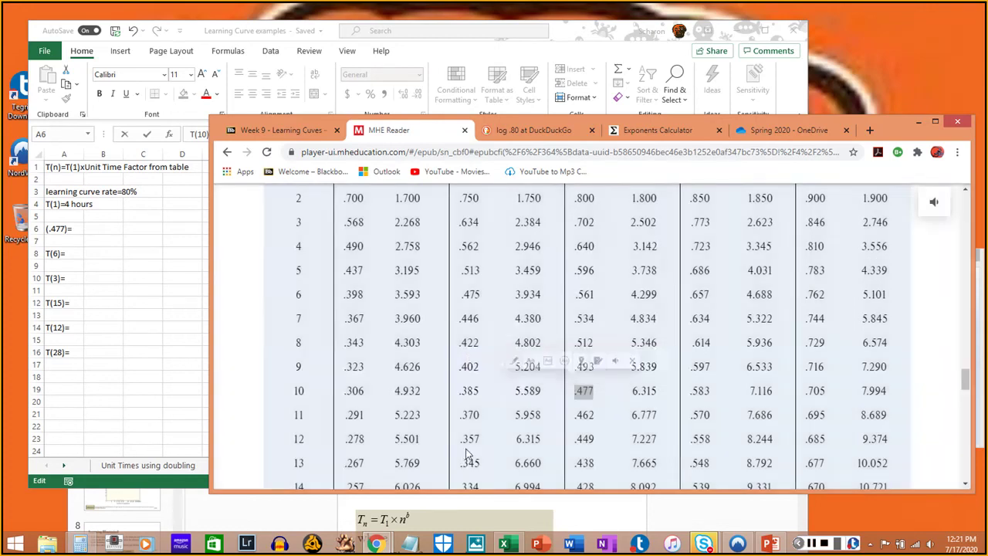
pyautogui.click(469, 446)
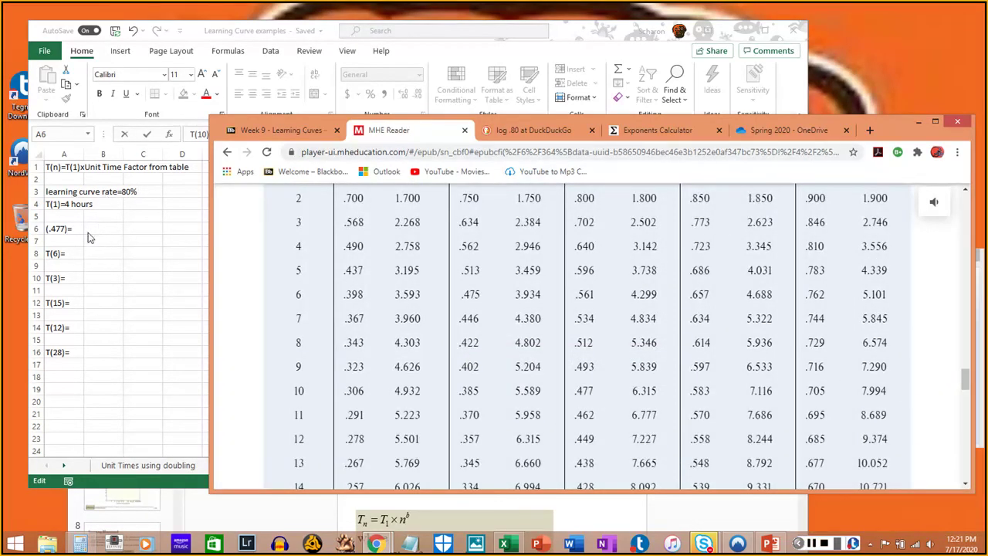
pyautogui.click(531, 51)
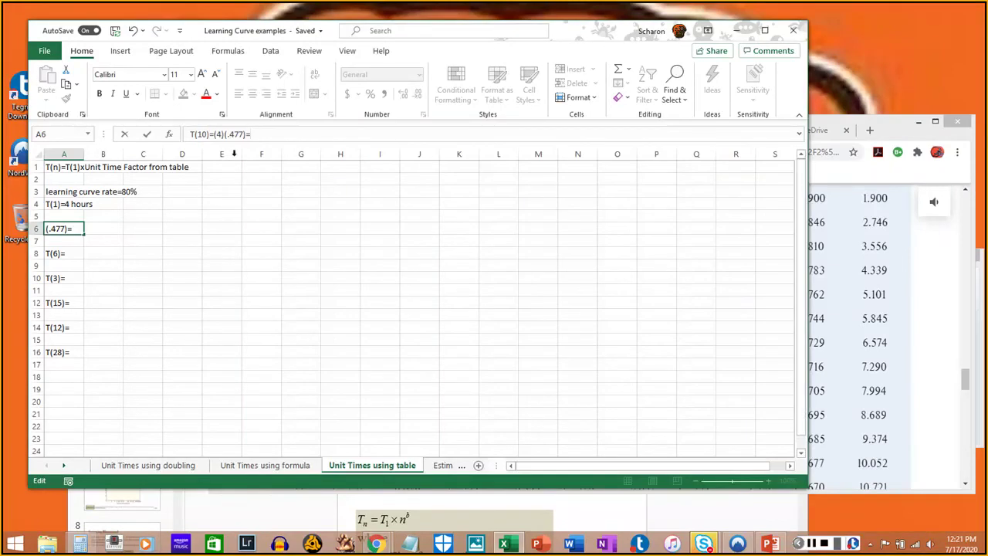
pyautogui.write('1.98')
pyautogui.press('Return')
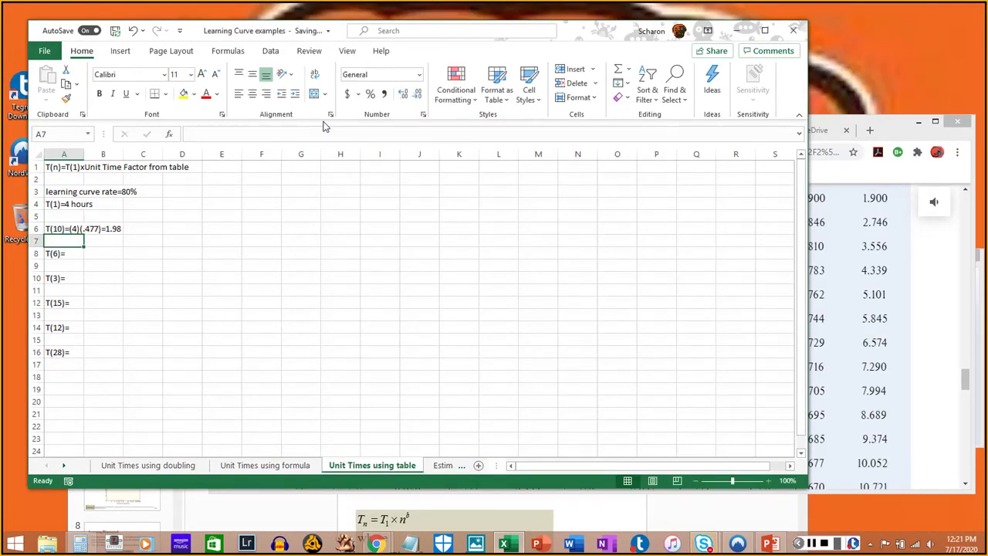
# Step: Go through the remaining unit time entries in column A, from T(6) down to T(12) and back up to T(6)
pyautogui.press('Down')
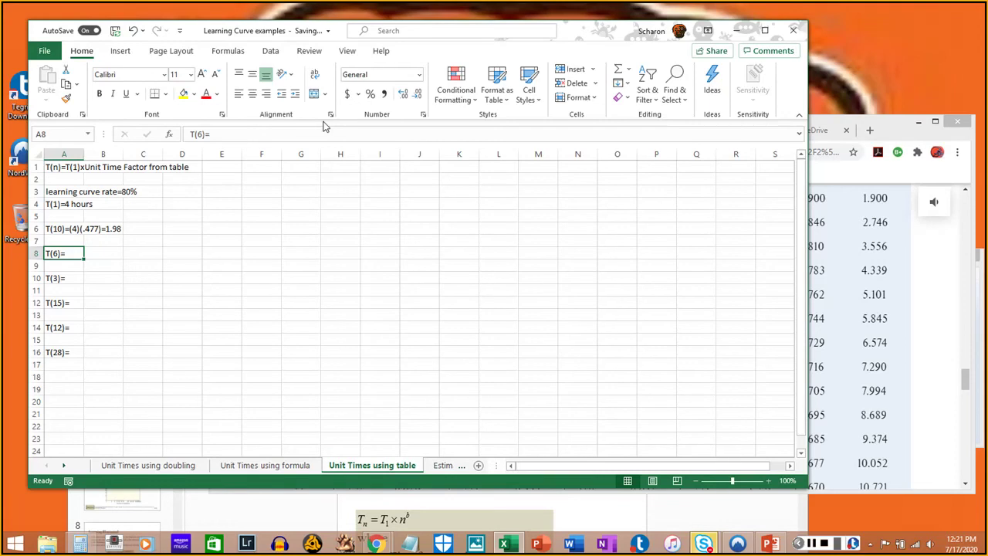
pyautogui.press('Down')
pyautogui.press('Down')
pyautogui.press('Down')
pyautogui.press('Down')
pyautogui.press('Down')
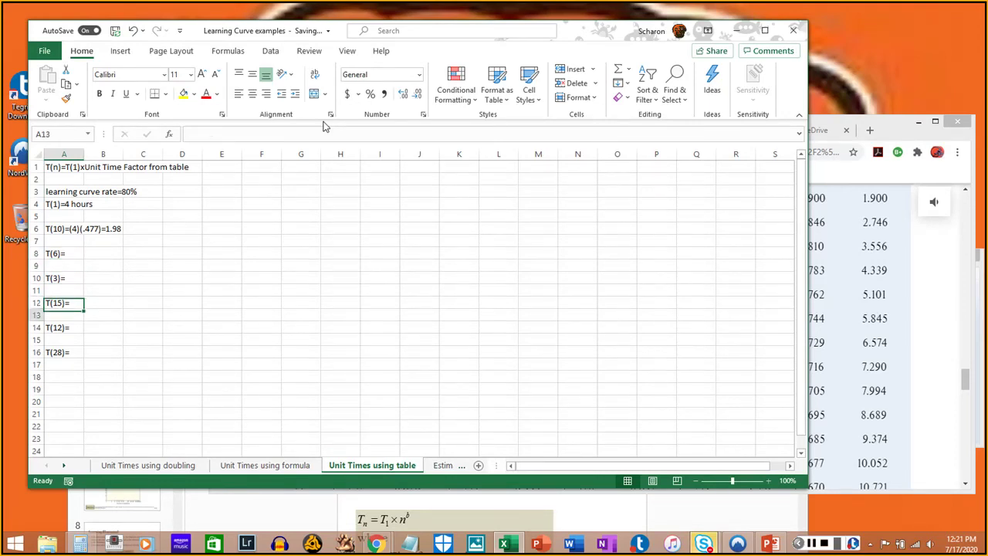
pyautogui.press('Down')
pyautogui.press('Up')
pyautogui.press('Up')
pyautogui.press('Up')
pyautogui.press('Up')
pyautogui.press('Up')
pyautogui.press('Up')
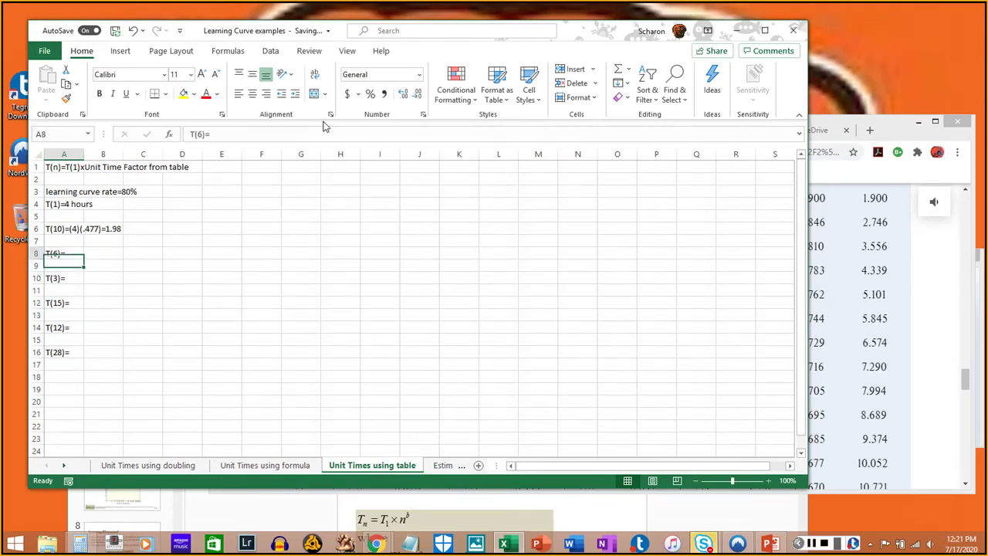
pyautogui.click(810, 545)
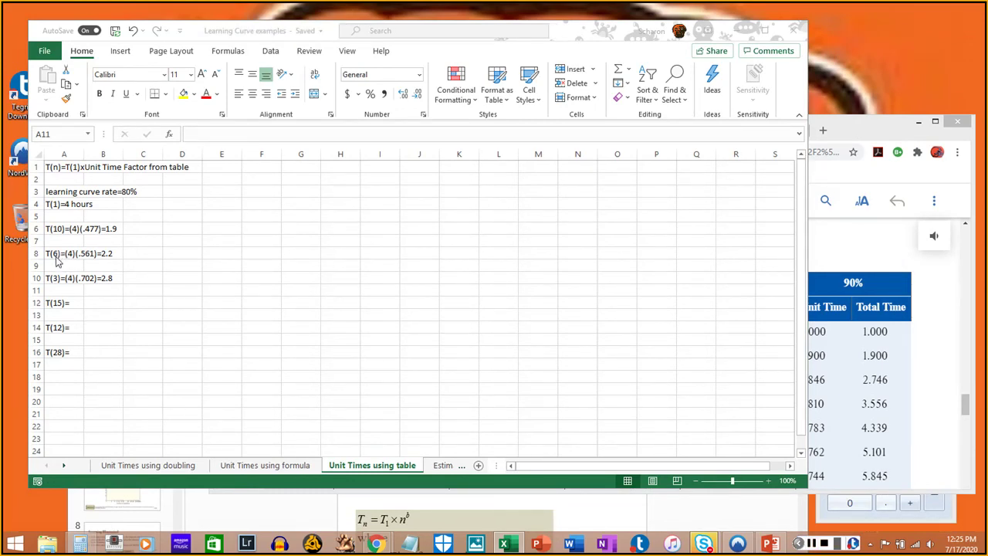
# Step: Review the completed T(10) and T(6) calculations in column A against the T(1)=4 hours entry
pyautogui.click(62, 228)
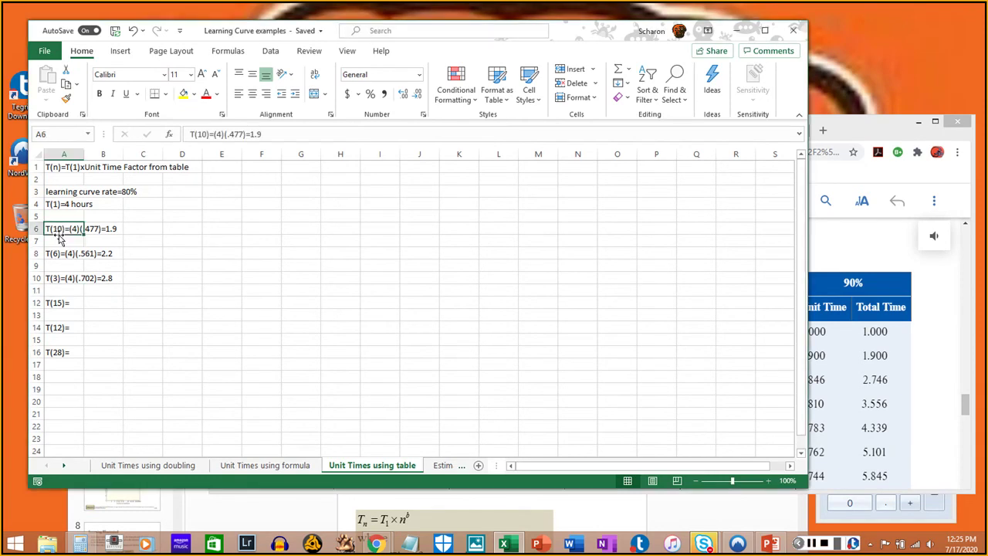
pyautogui.click(60, 262)
pyautogui.click(58, 253)
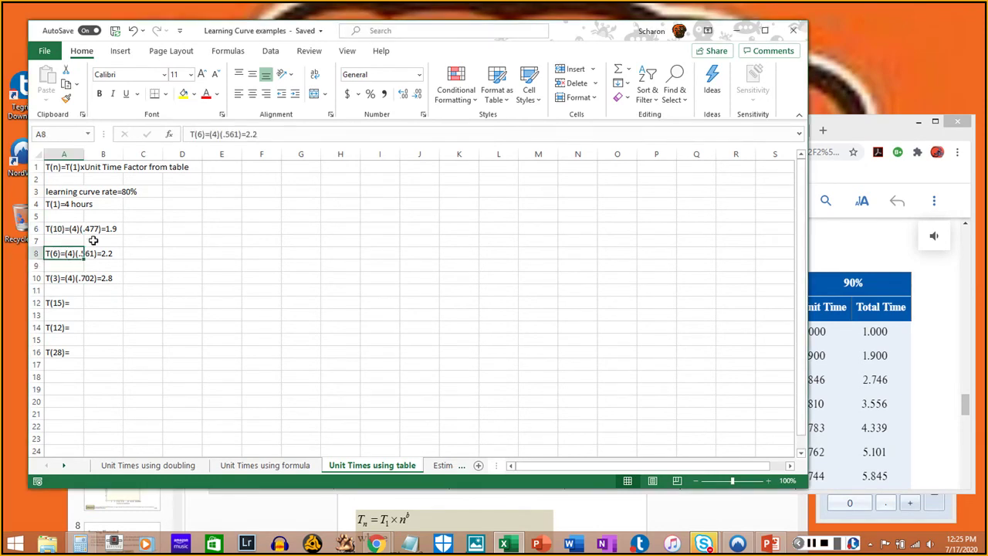
pyautogui.click(68, 203)
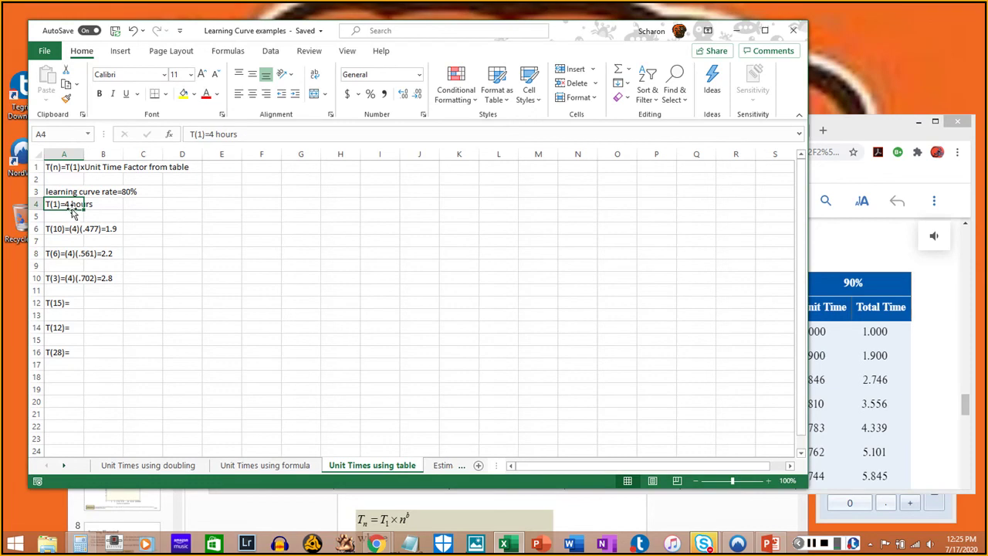
pyautogui.click(76, 229)
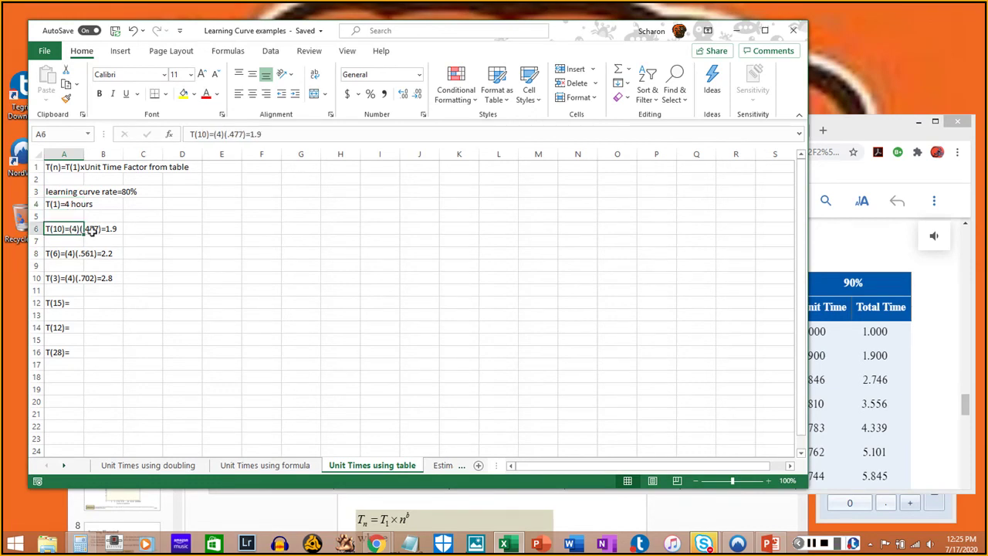
# Step: Bring up Table 7S.1 in Chrome, move its window higher, and return to Excel with Calculator in front beside it
pyautogui.click(875, 227)
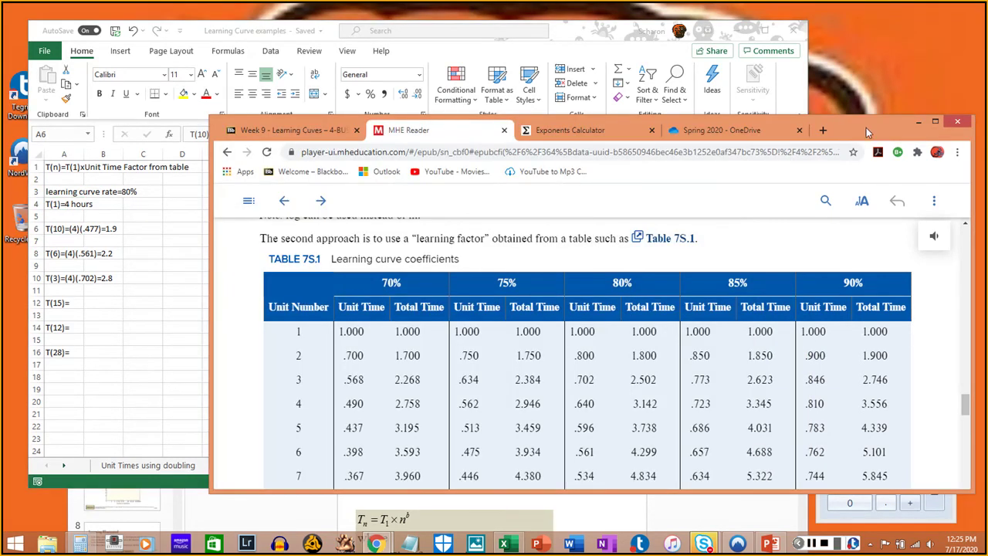
pyautogui.moveTo(866, 127); pyautogui.dragTo(869, 53)
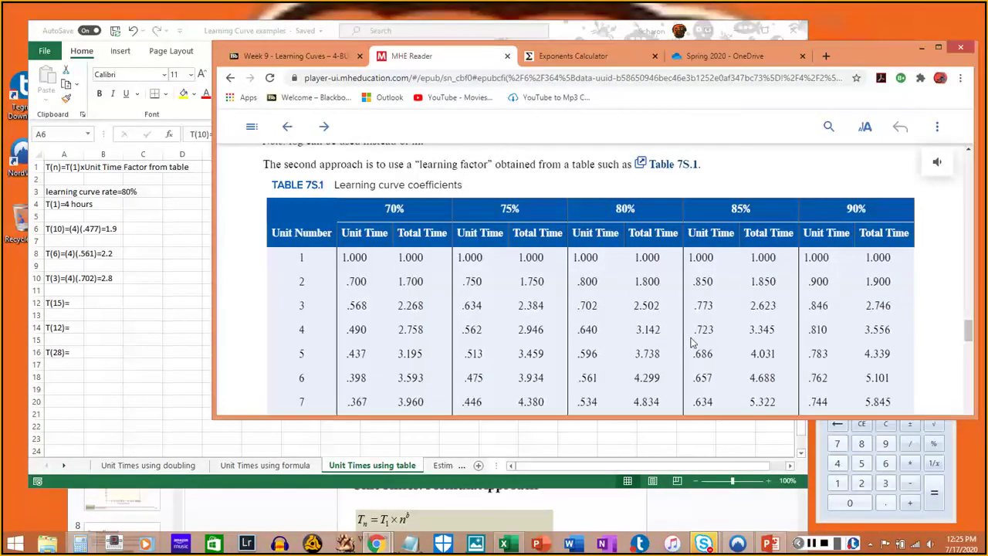
pyautogui.click(62, 303)
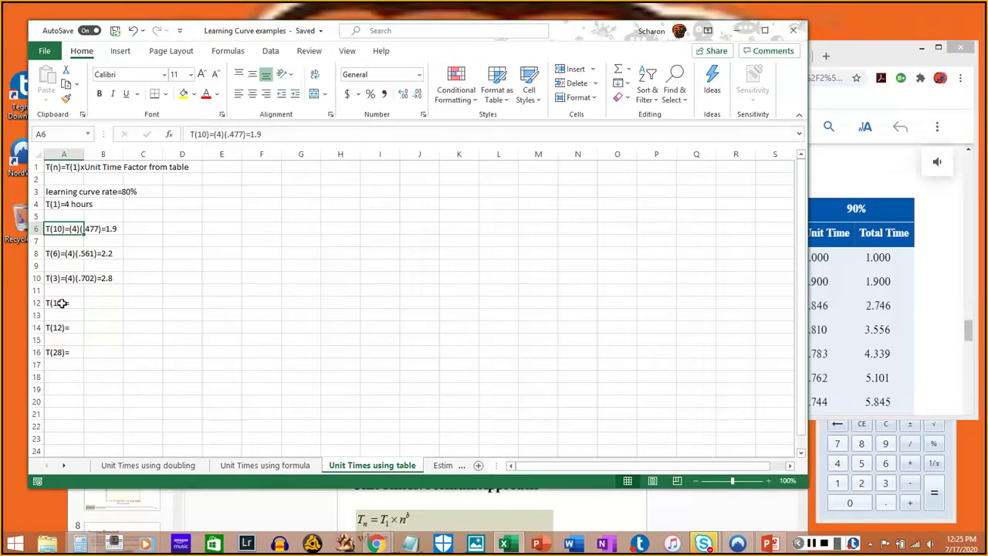
pyautogui.click(868, 518)
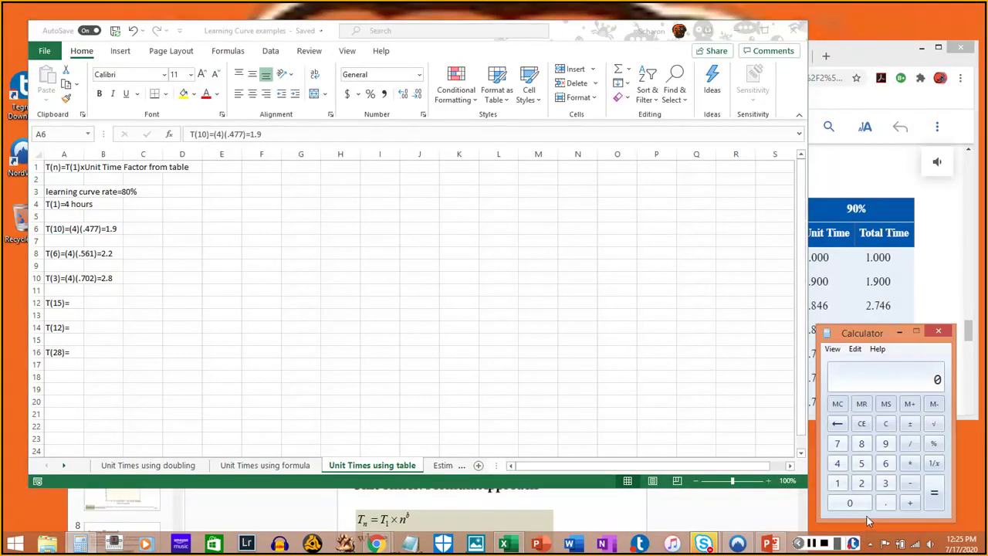
# Step: Revisit the Unit Times using formula sheet, return to Unit Times using table, and switch to the PowerPoint slide show
pyautogui.click(258, 466)
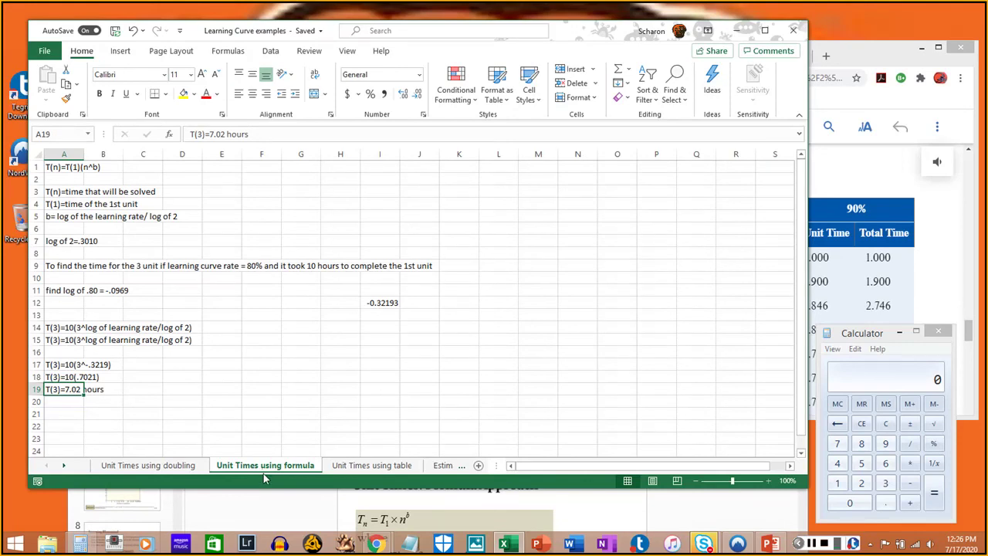
pyautogui.click(373, 466)
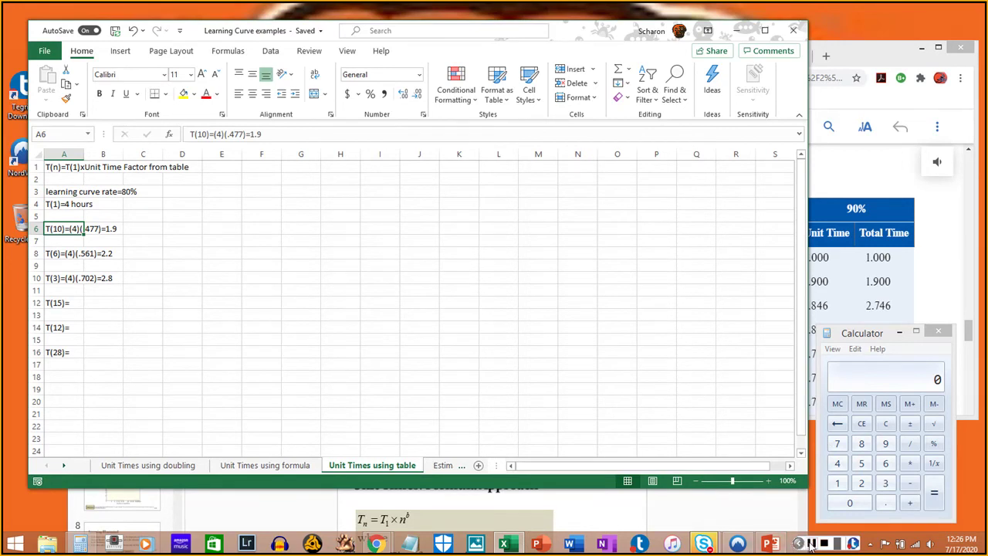
pyautogui.click(769, 543)
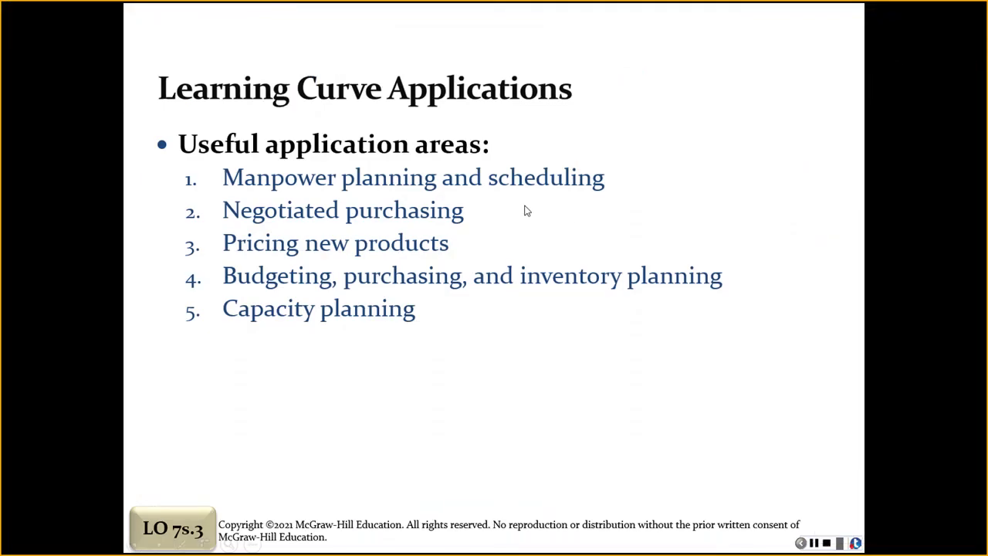
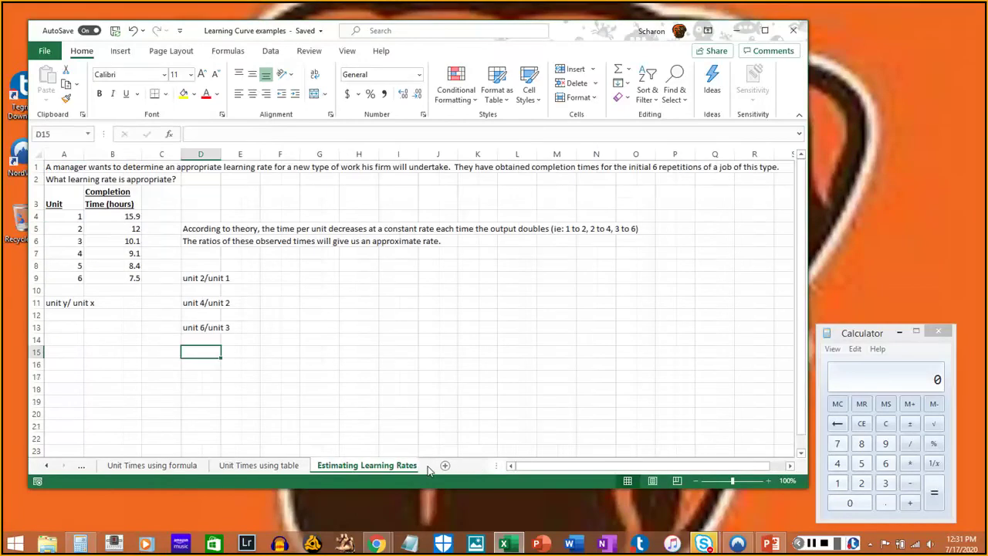
# Step: Review the problem statement, the doubling theory note and the unit 1 and 2 completion times on Excel's Estimating Learning Rates sheet
pyautogui.click(284, 299)
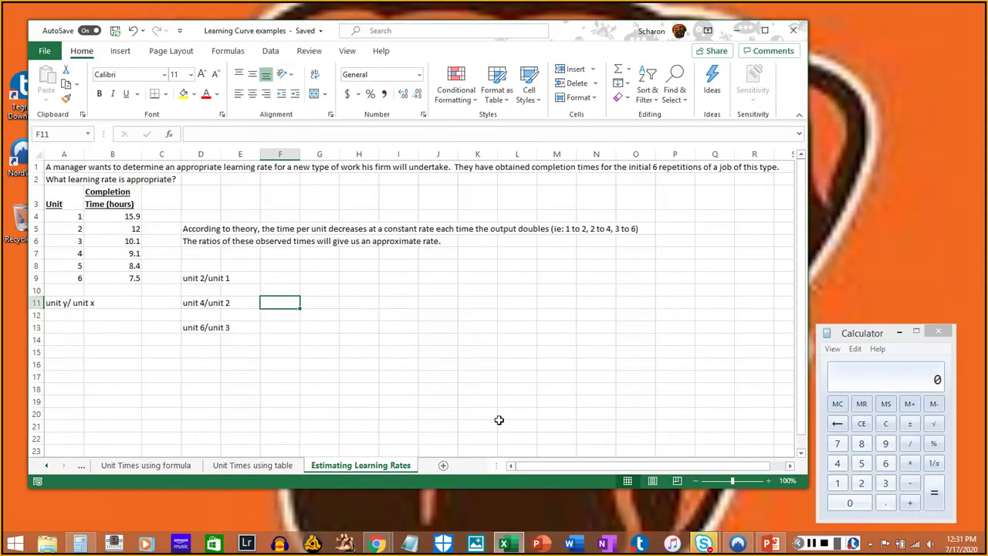
pyautogui.click(75, 168)
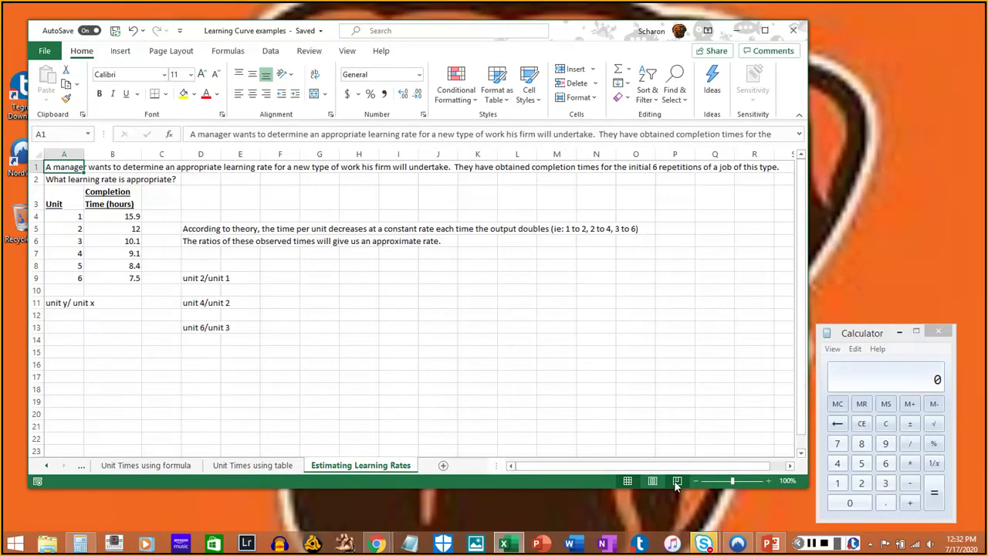
pyautogui.click(187, 231)
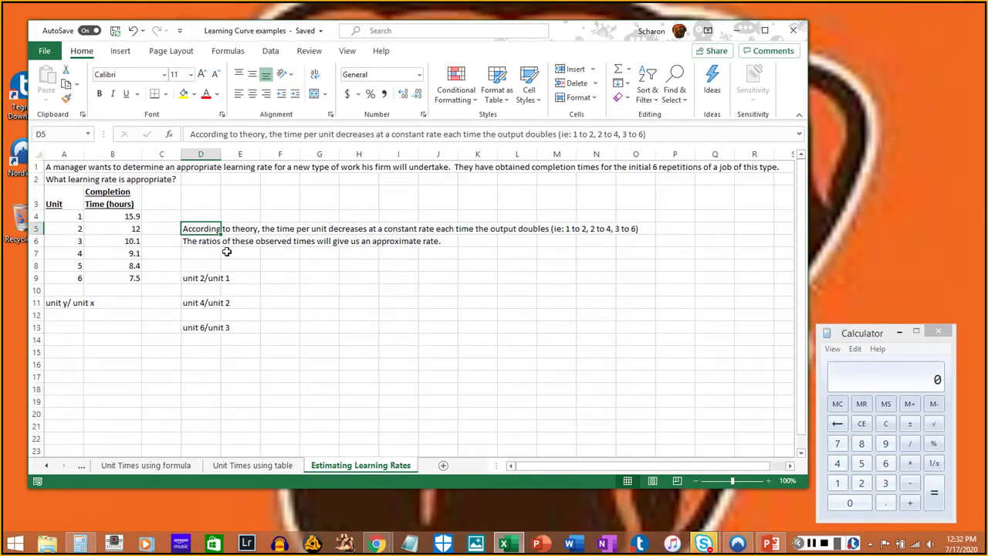
pyautogui.click(134, 230)
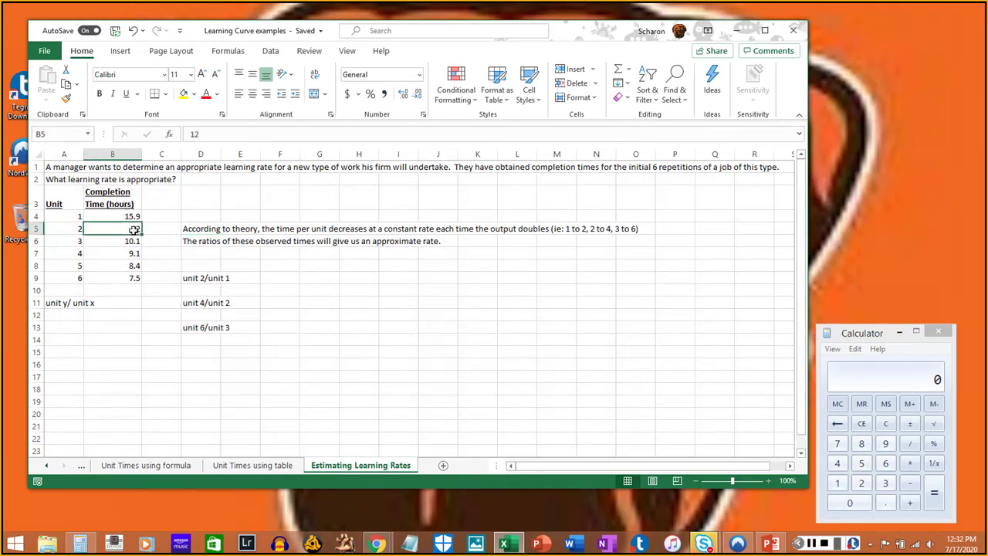
pyautogui.click(126, 218)
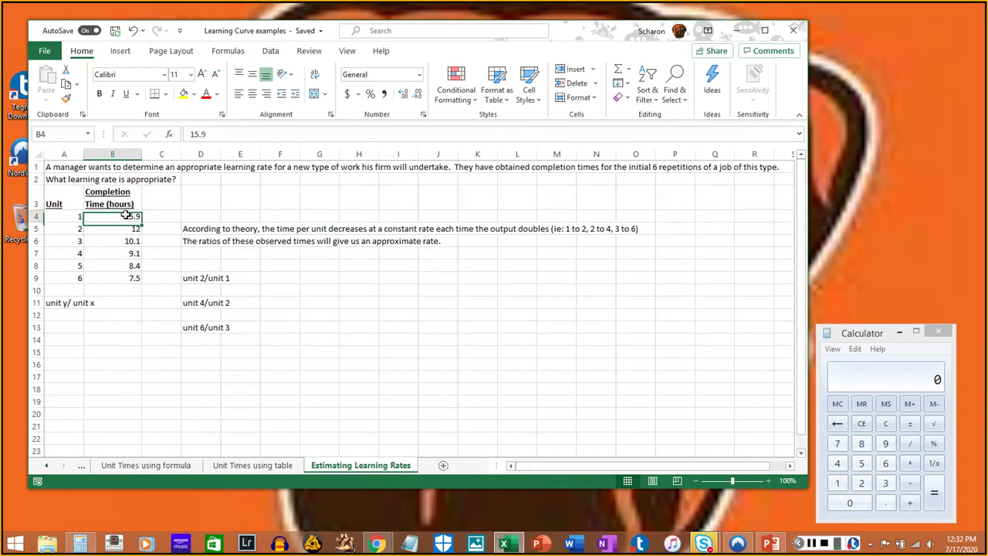
# Step: Extend the unit 2/unit 1 entry in cell D9 to unit 2/unit 1=12/15.9=
pyautogui.click(216, 277)
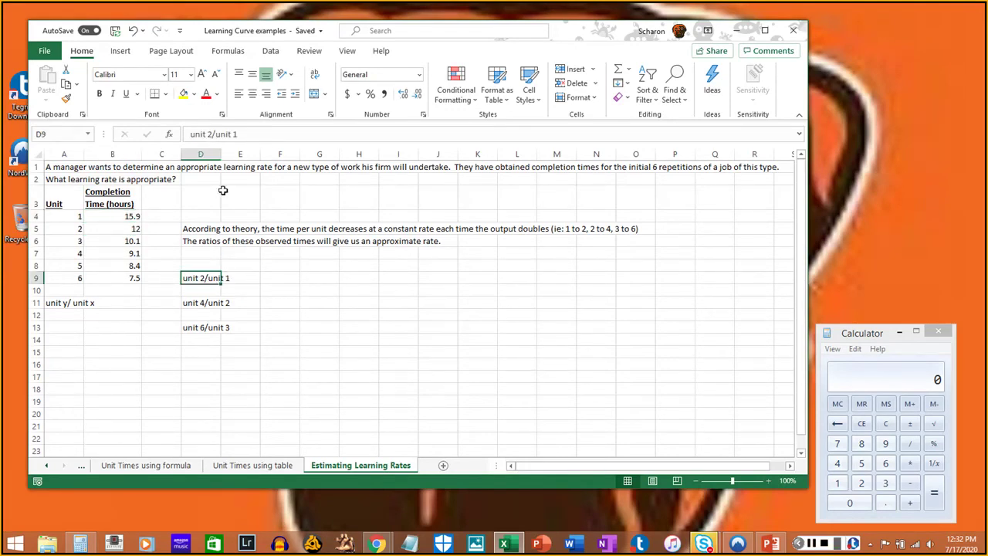
pyautogui.click(273, 134)
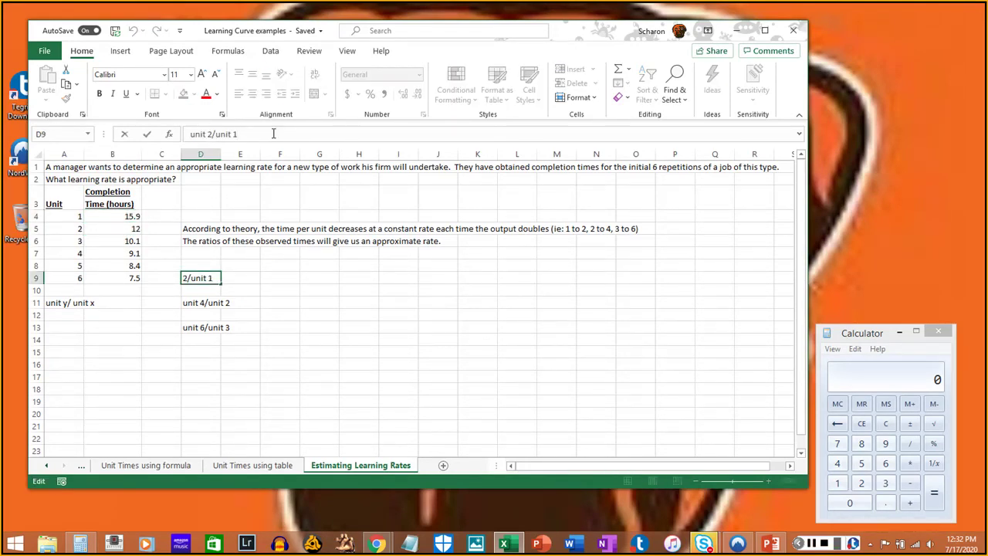
pyautogui.write('=12/15.9=')
# Step: Divide 12 by 15.9 in Calculator to get the ratio of unit 2 to unit 1
pyautogui.click(838, 483)
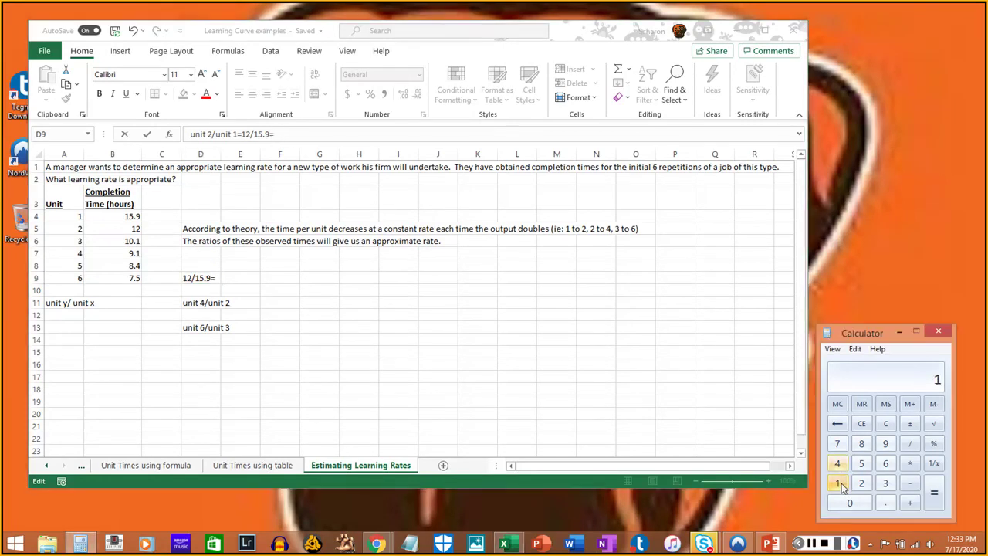
pyautogui.click(861, 483)
pyautogui.click(910, 443)
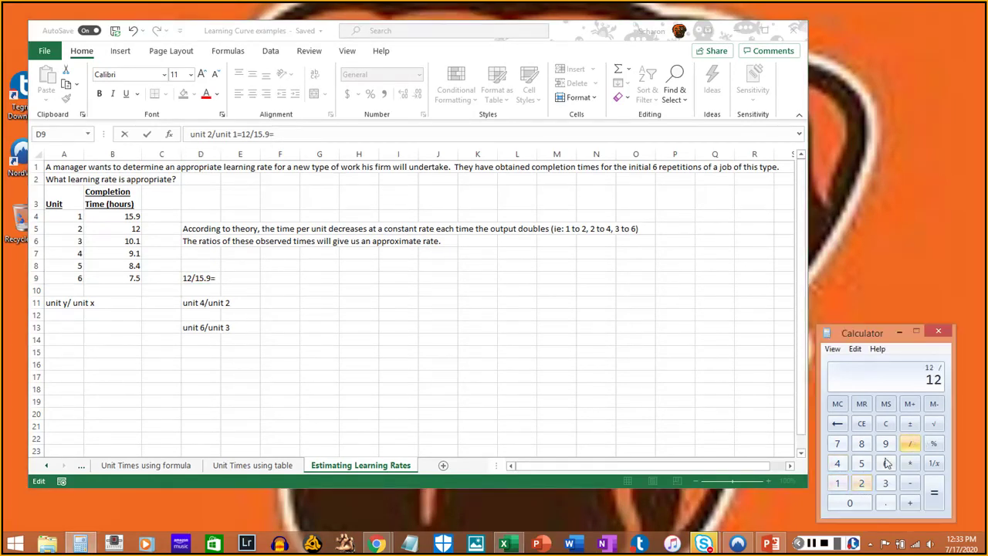
pyautogui.click(837, 483)
pyautogui.click(863, 463)
pyautogui.click(885, 503)
pyautogui.click(885, 443)
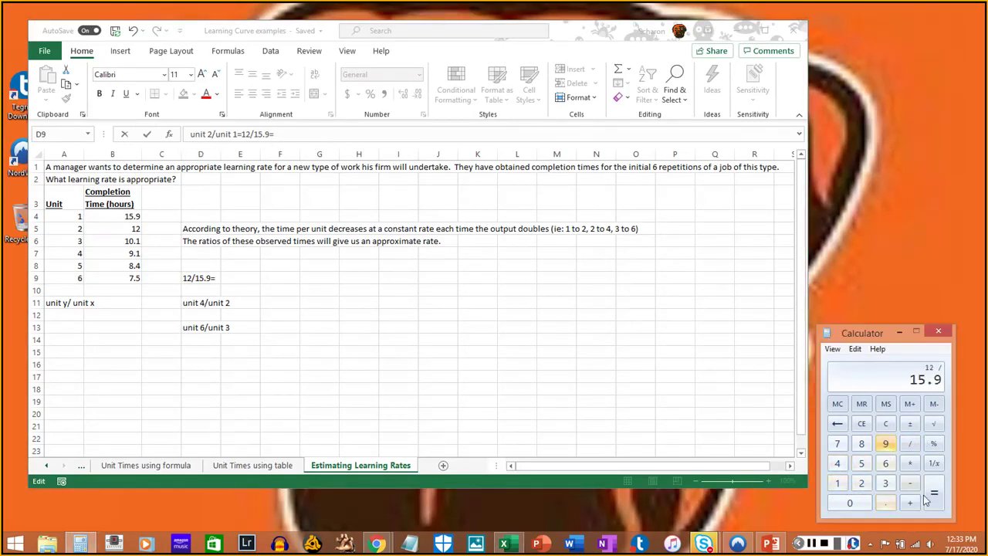
pyautogui.click(931, 498)
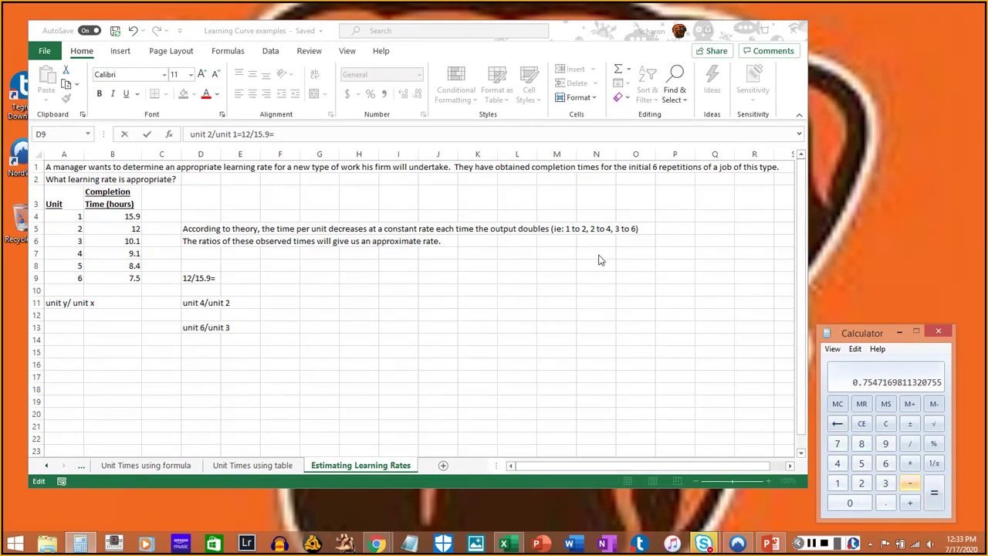
# Step: Complete the unit 2/unit 1 entry in cell D9 with the result .755
pyautogui.click(340, 133)
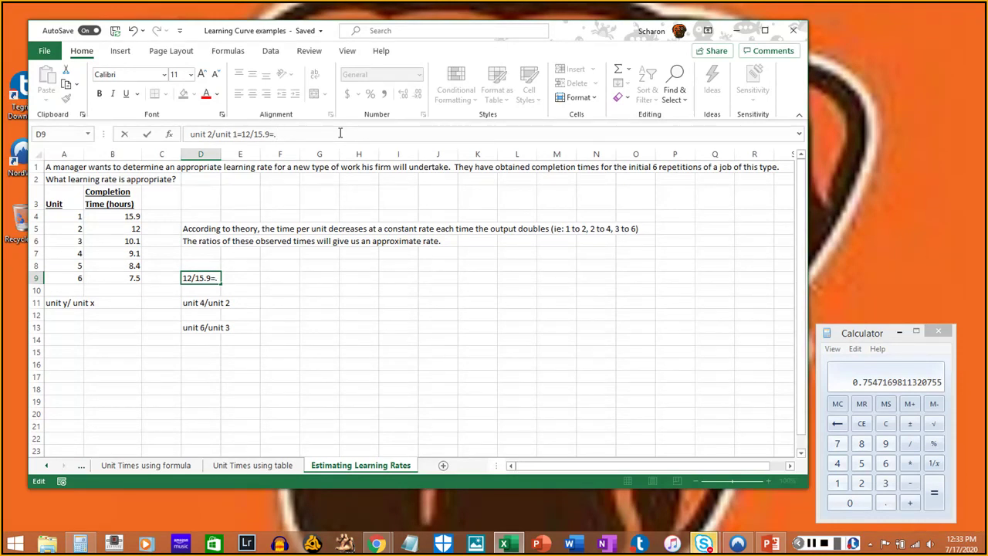
pyautogui.write('.755')
pyautogui.press('Return')
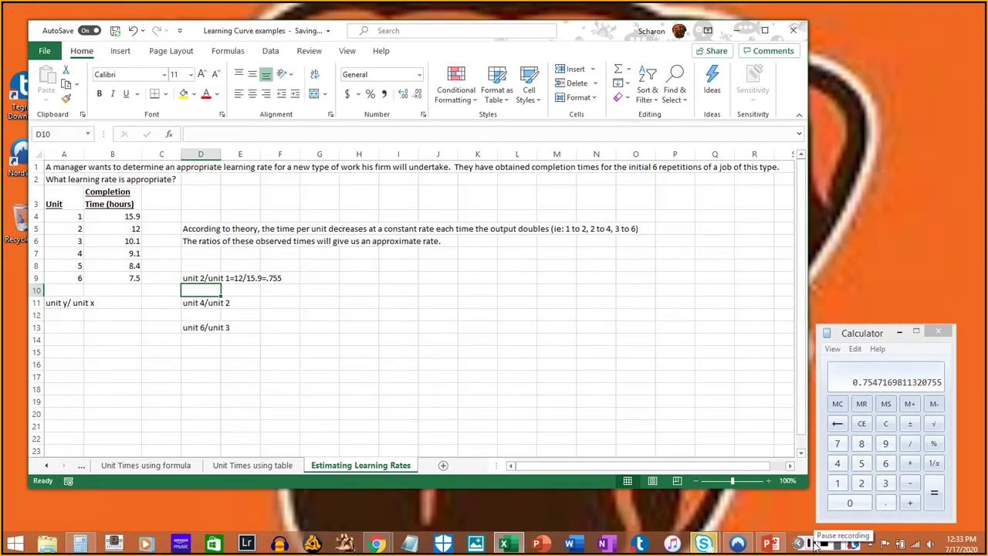
pyautogui.click(814, 544)
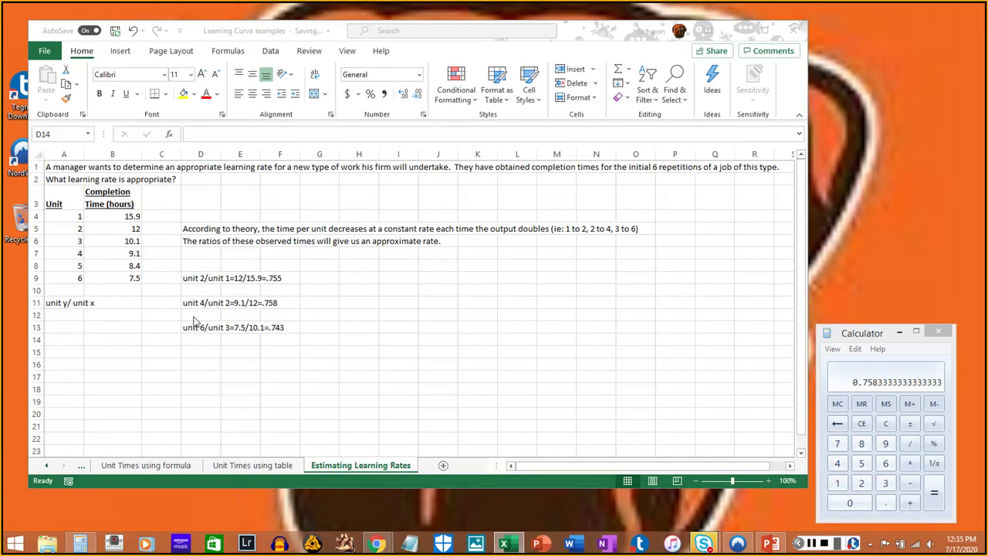
# Step: Compare the three completion-time ratios in cells D9, D11 and D13
pyautogui.click(202, 279)
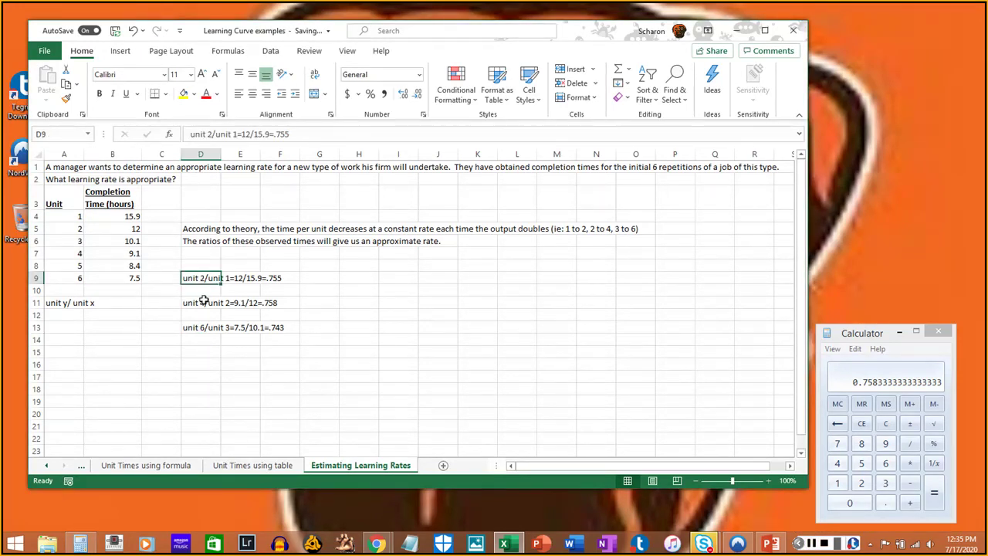
pyautogui.click(204, 301)
pyautogui.click(204, 327)
pyautogui.click(204, 303)
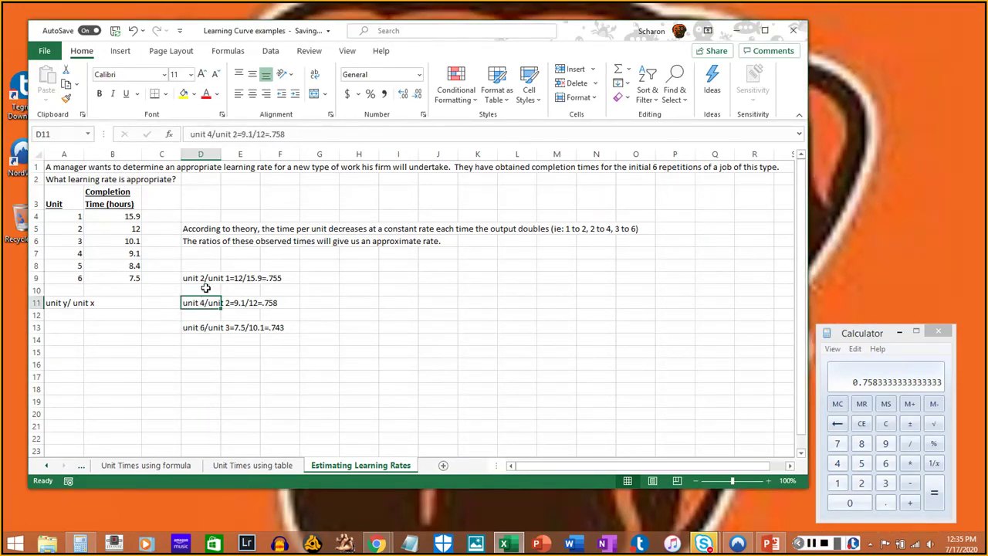
pyautogui.click(205, 279)
pyautogui.click(207, 306)
pyautogui.click(814, 544)
pyautogui.click(246, 350)
# Step: Append the answer .75 or 75% to the learning rate question in cell A2
pyautogui.click(76, 179)
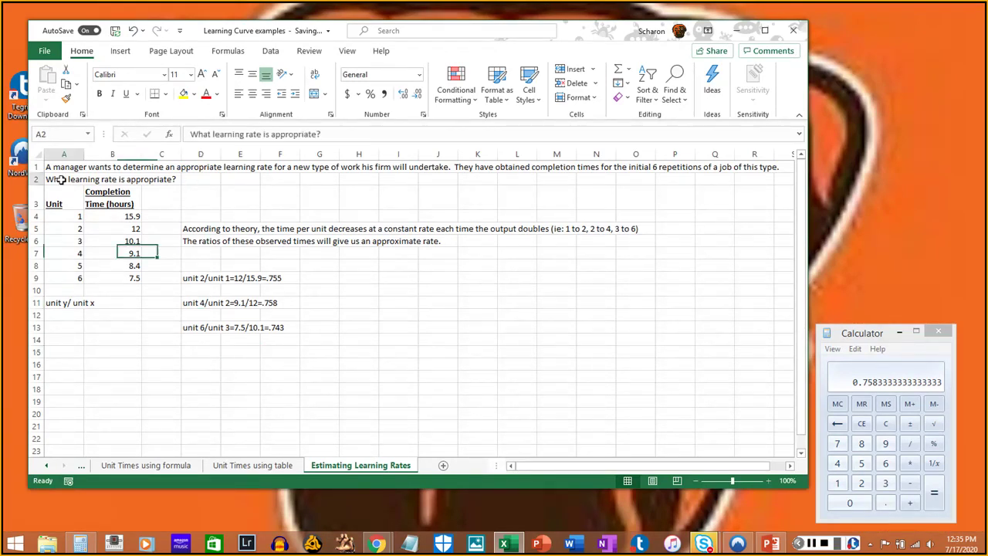
pyautogui.click(358, 132)
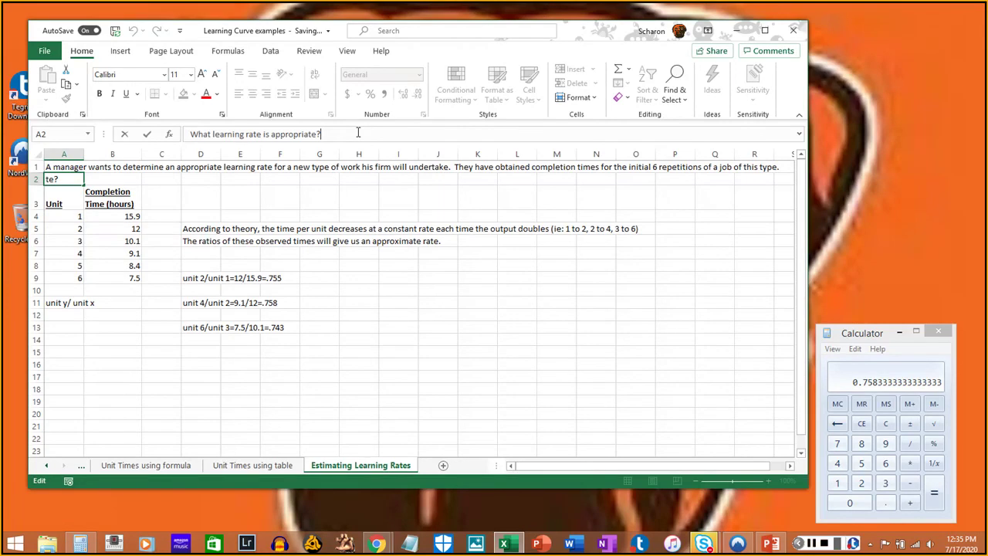
pyautogui.write('.75 or 75%')
pyautogui.press('Return')
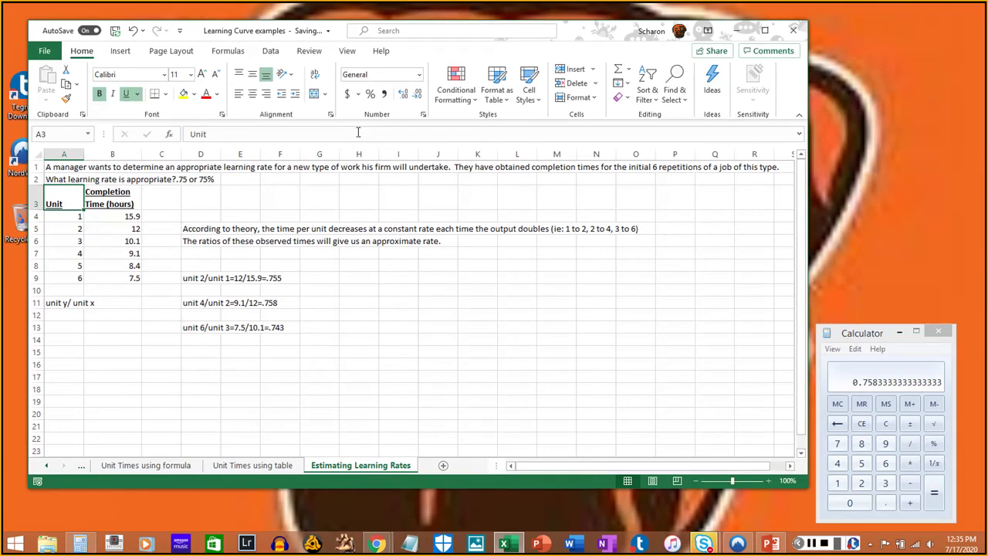
pyautogui.click(812, 543)
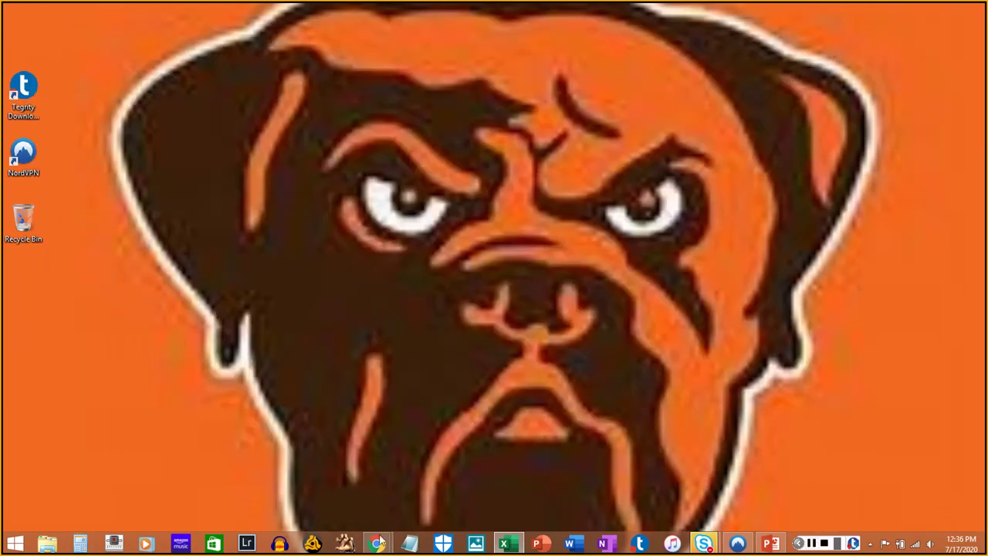
# Step: Switch to Chrome, look over the Week 9 - Learning Cuves course page, and return to the MHE Reader e-book
pyautogui.moveTo(376, 543)
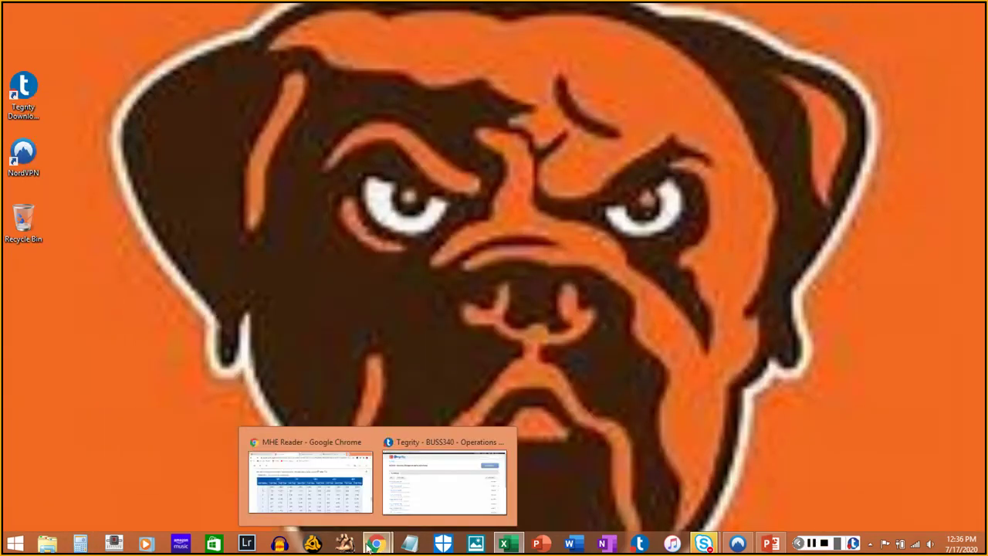
pyautogui.click(318, 506)
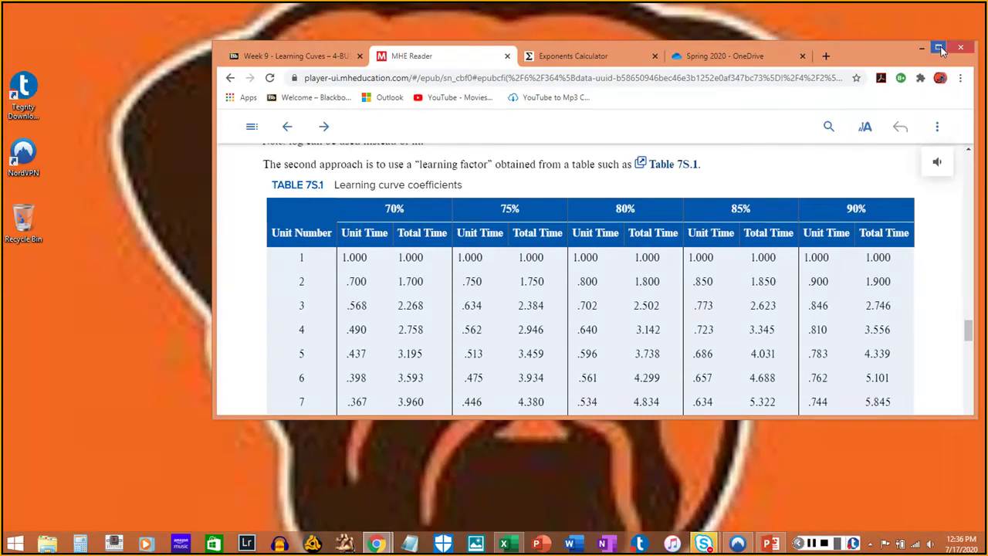
pyautogui.click(301, 55)
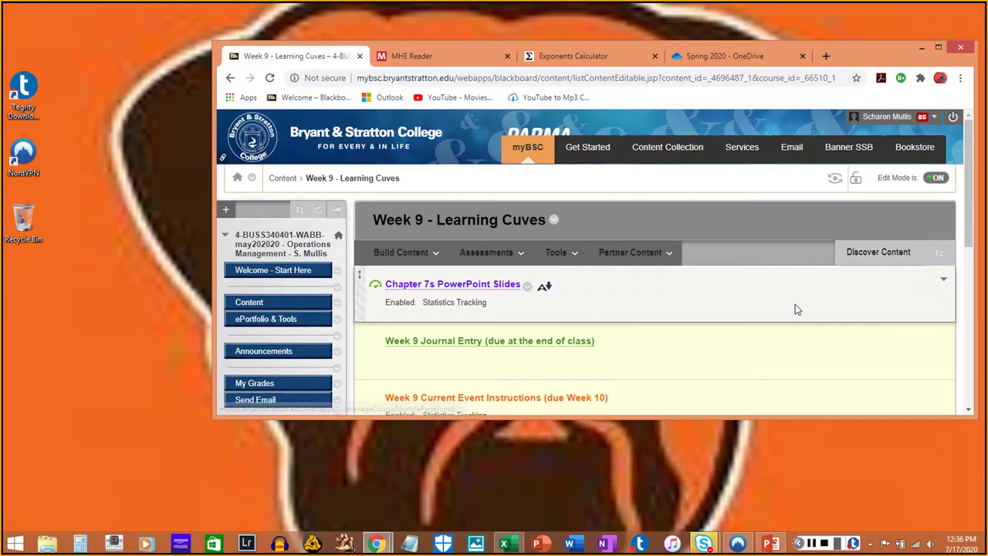
pyautogui.scroll(-5, 795, 305)
pyautogui.scroll(10, 753, 308)
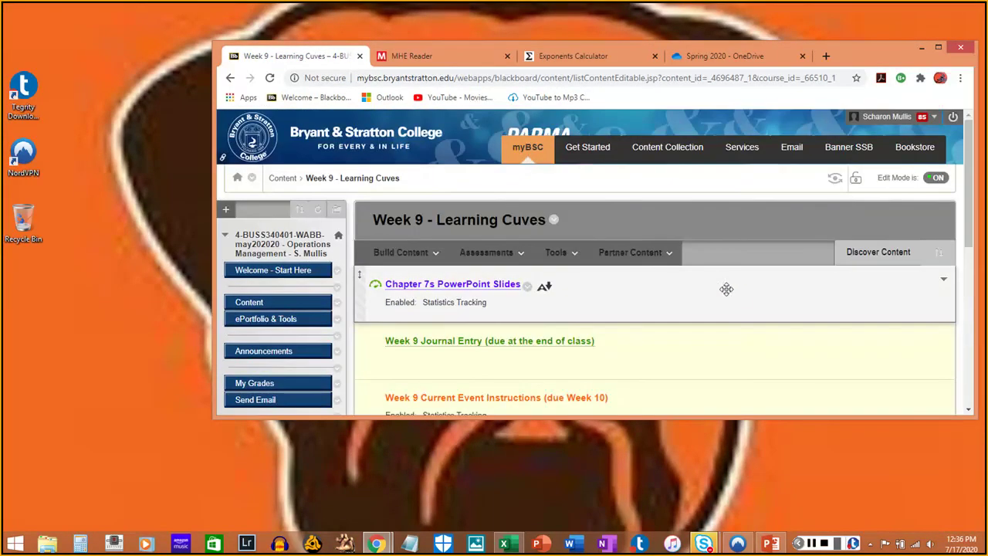
pyautogui.click(448, 58)
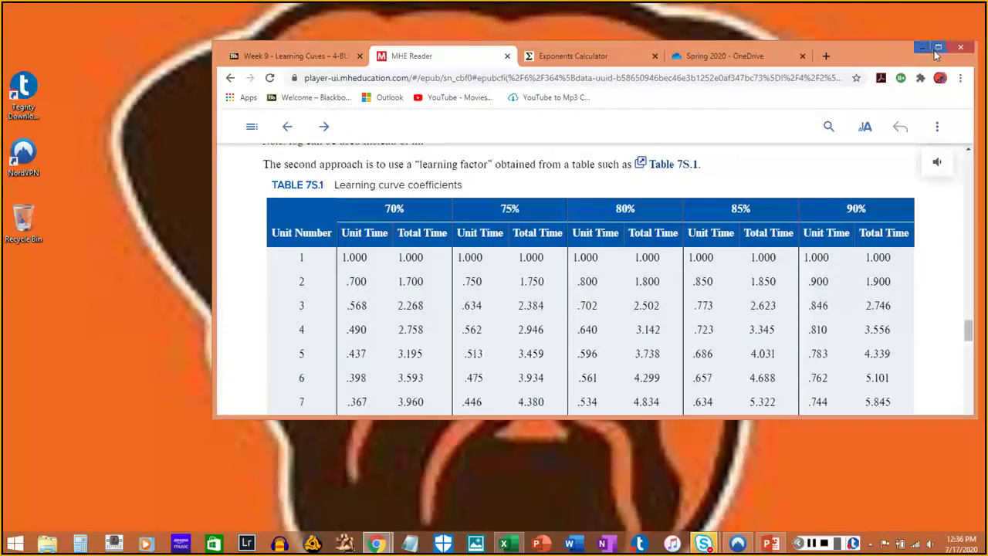
# Step: Maximize the browser window and open the Problems section of Supplement 7: Learning Curves in the e-book
pyautogui.click(937, 48)
pyautogui.scroll(8, 132, 198)
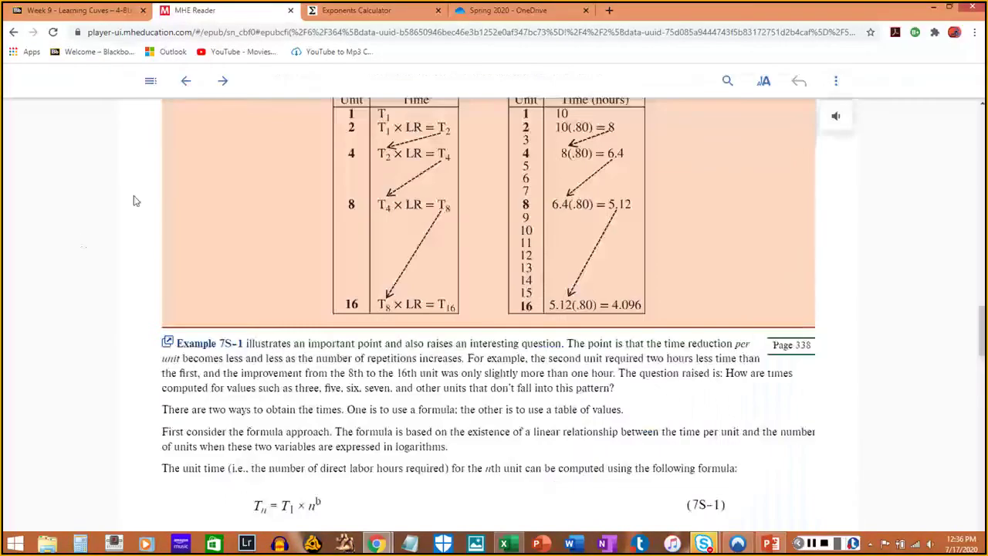
pyautogui.click(147, 81)
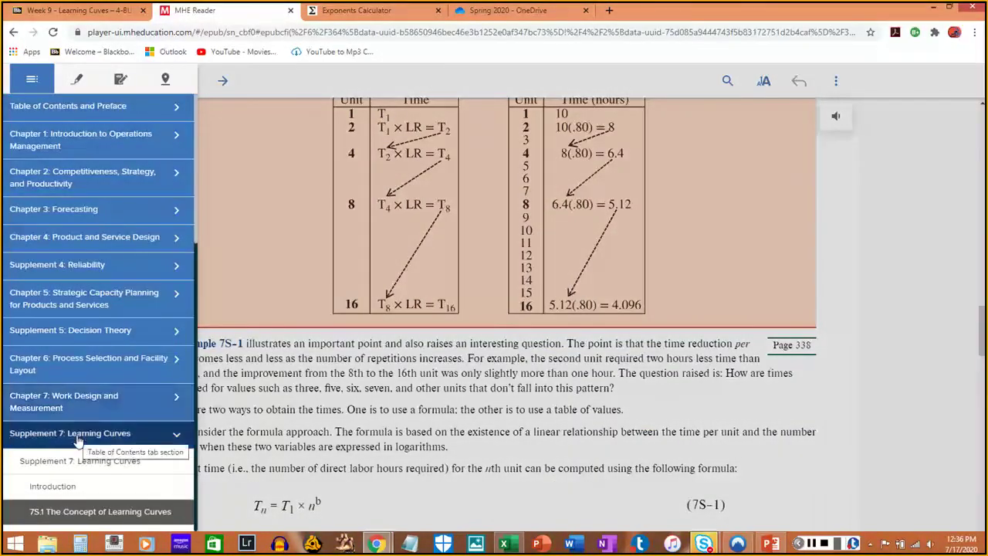
pyautogui.scroll(-5, 77, 440)
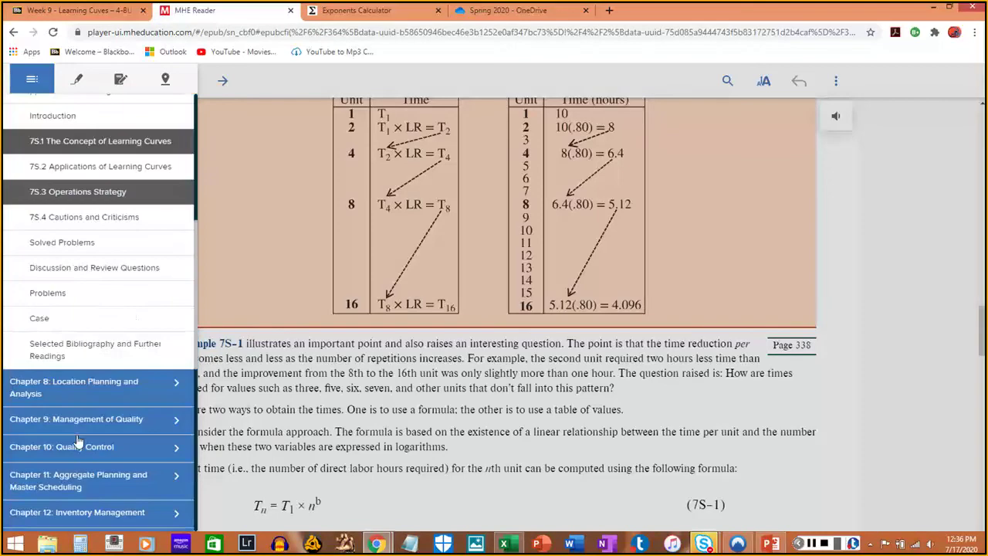
pyautogui.click(71, 297)
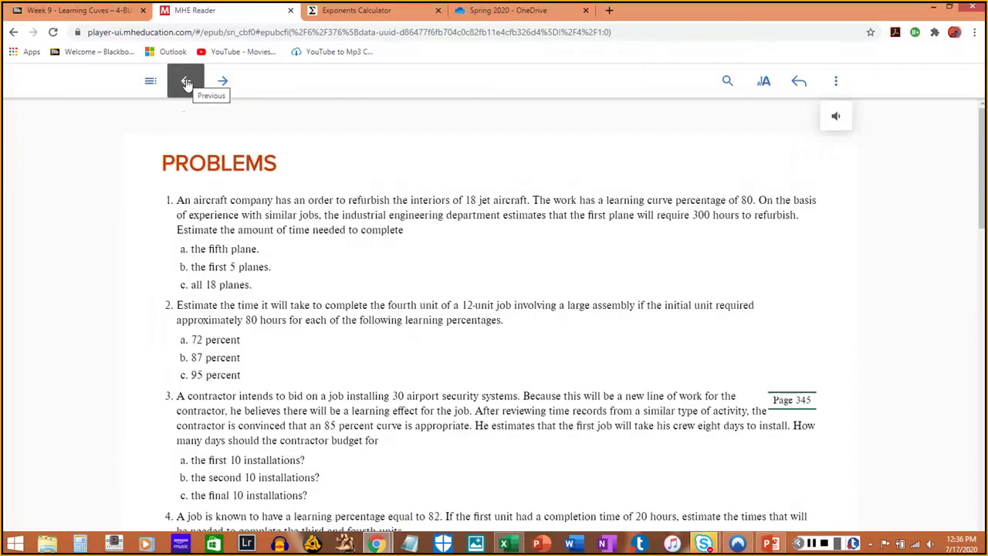
# Step: Go back to the Solved Problems section, review Problem 1 and its solution, and return to Discussion and Review Questions
pyautogui.click(185, 81)
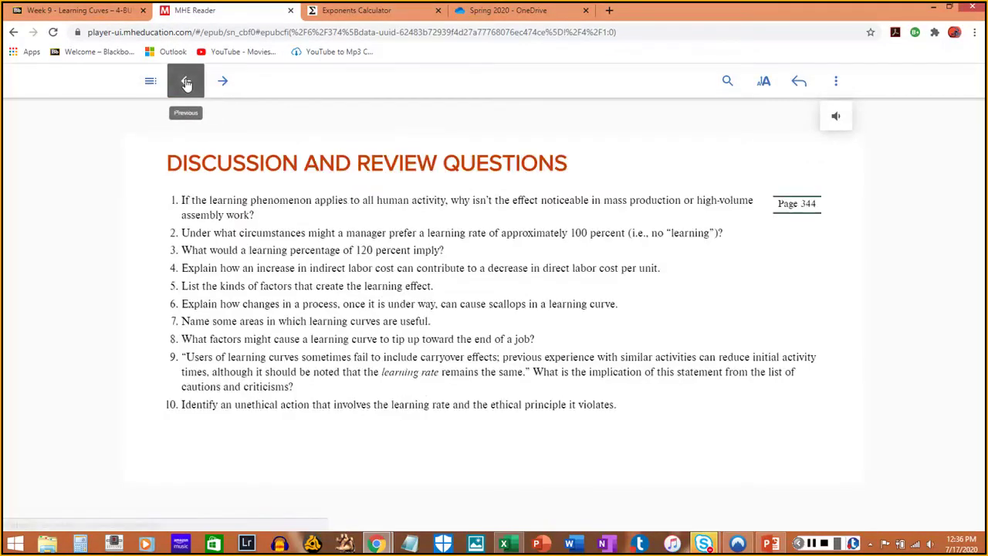
pyautogui.click(185, 81)
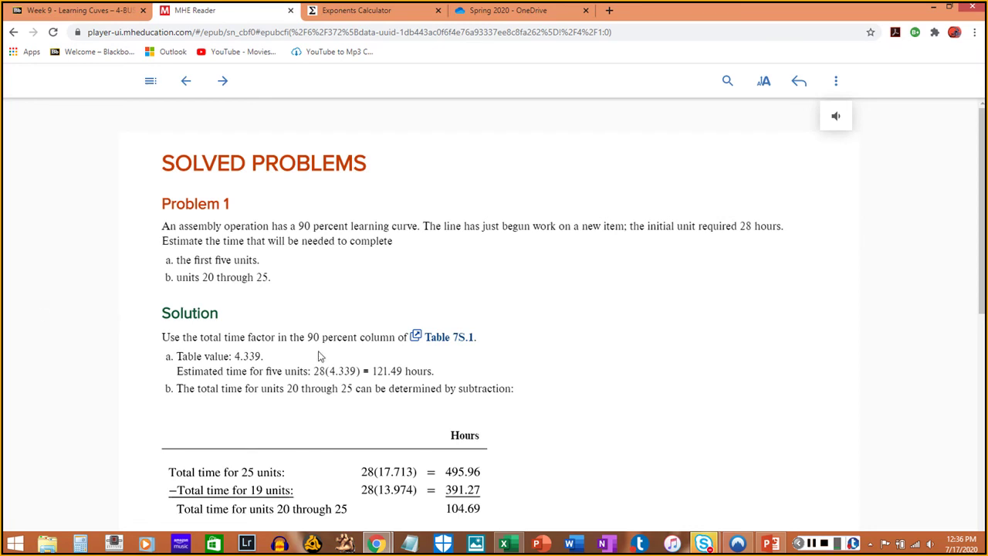
pyautogui.click(222, 81)
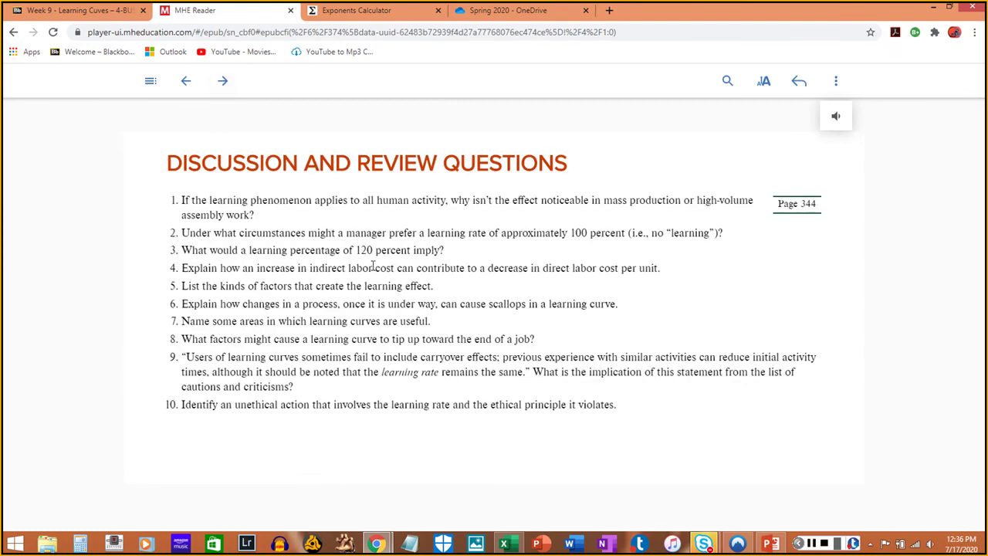